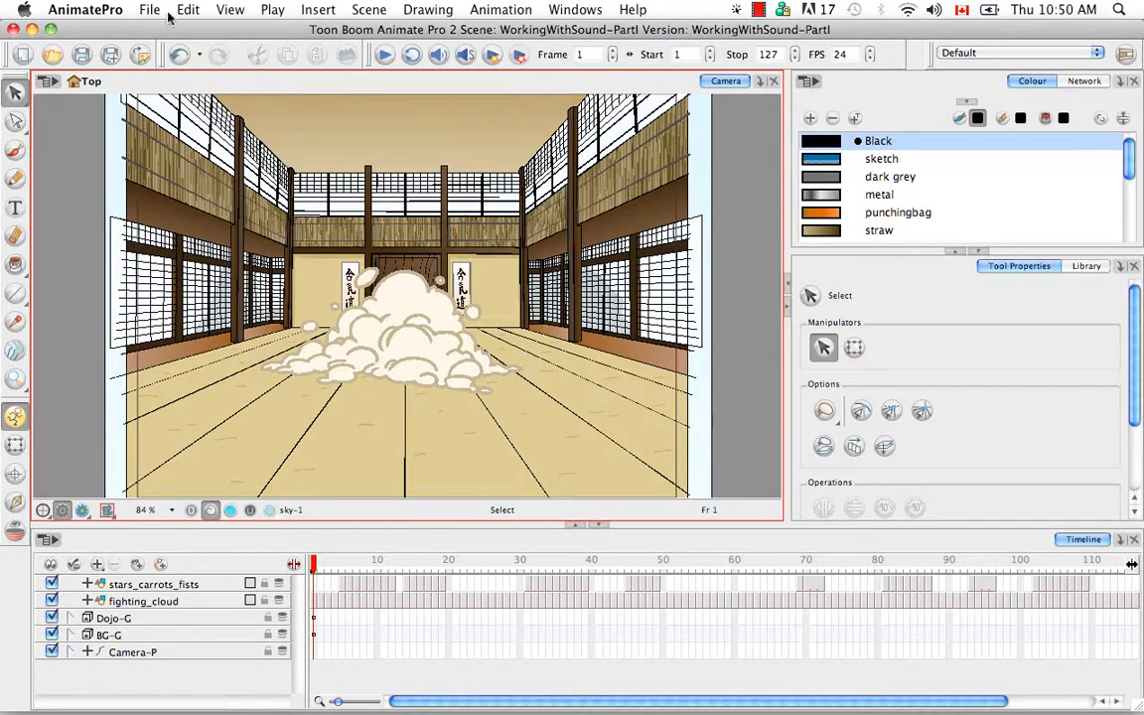
Step: Import the sound file Cartoon Drum Drop Stick On Drum.wav from the ANP2 Scenes > Pack20 > Sounds folder
click(151, 11)
mouse_move(218, 226)
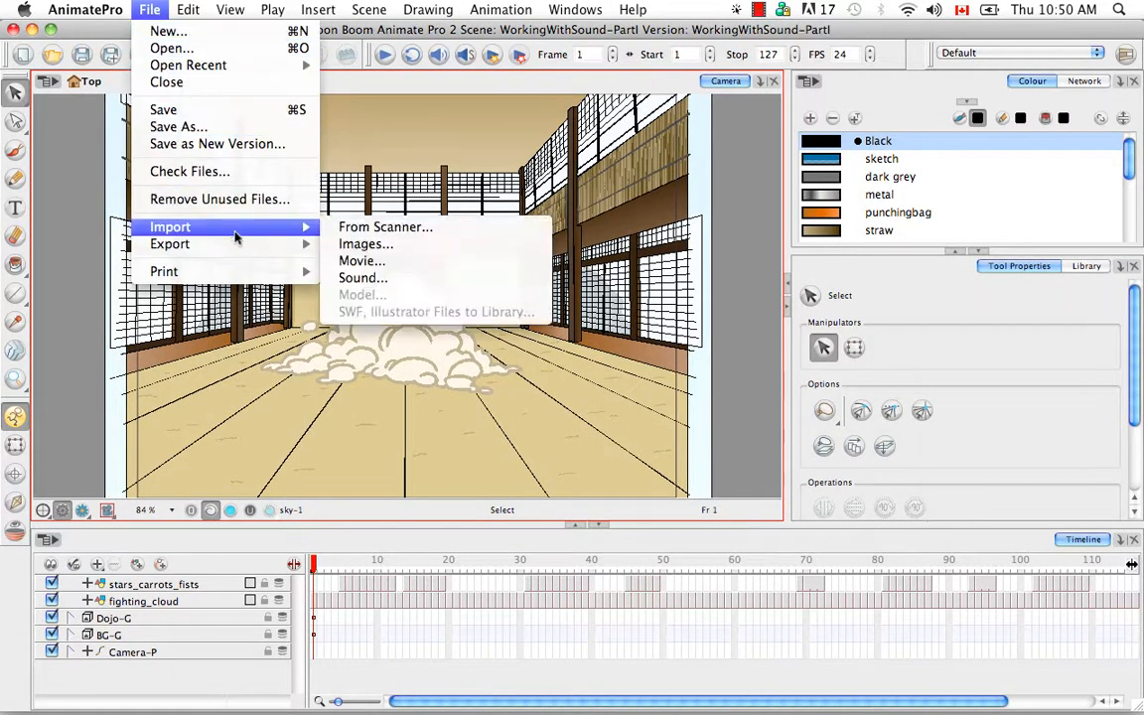
click(427, 279)
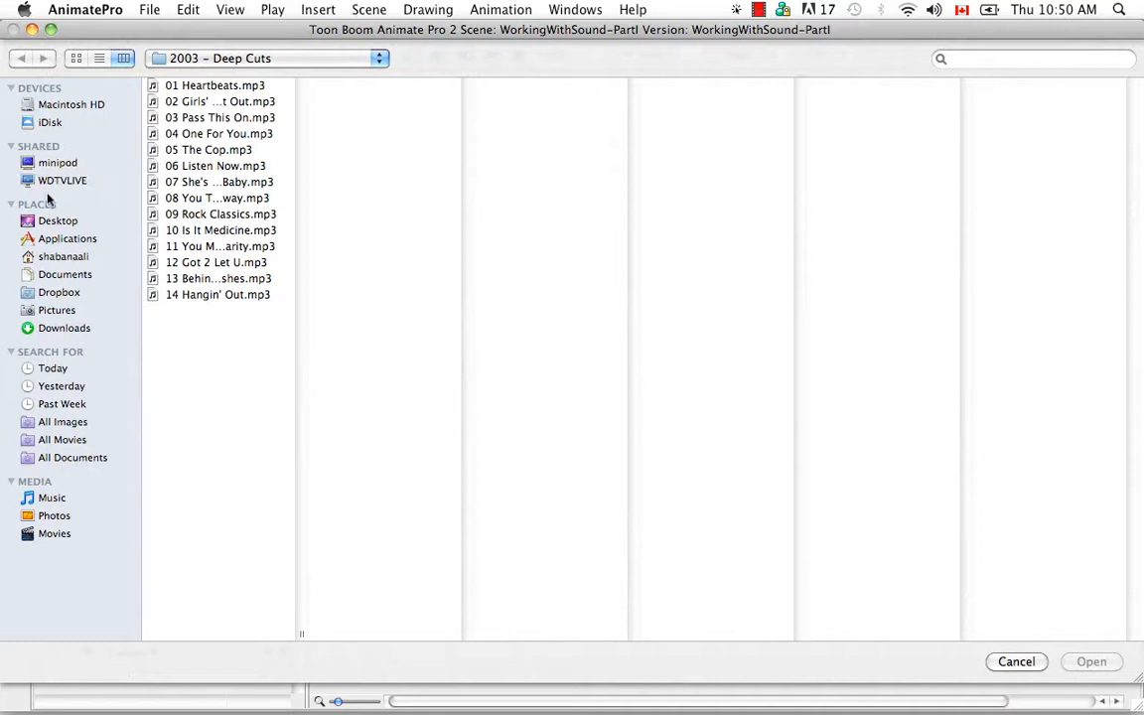
click(60, 256)
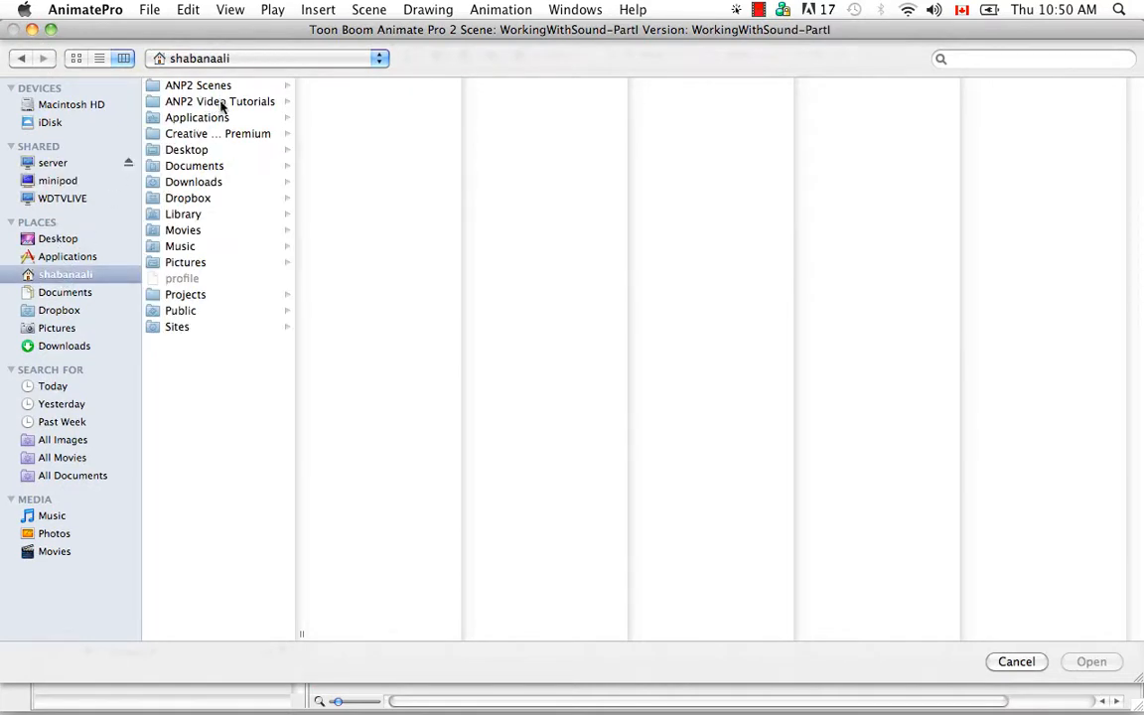
click(212, 103)
click(241, 87)
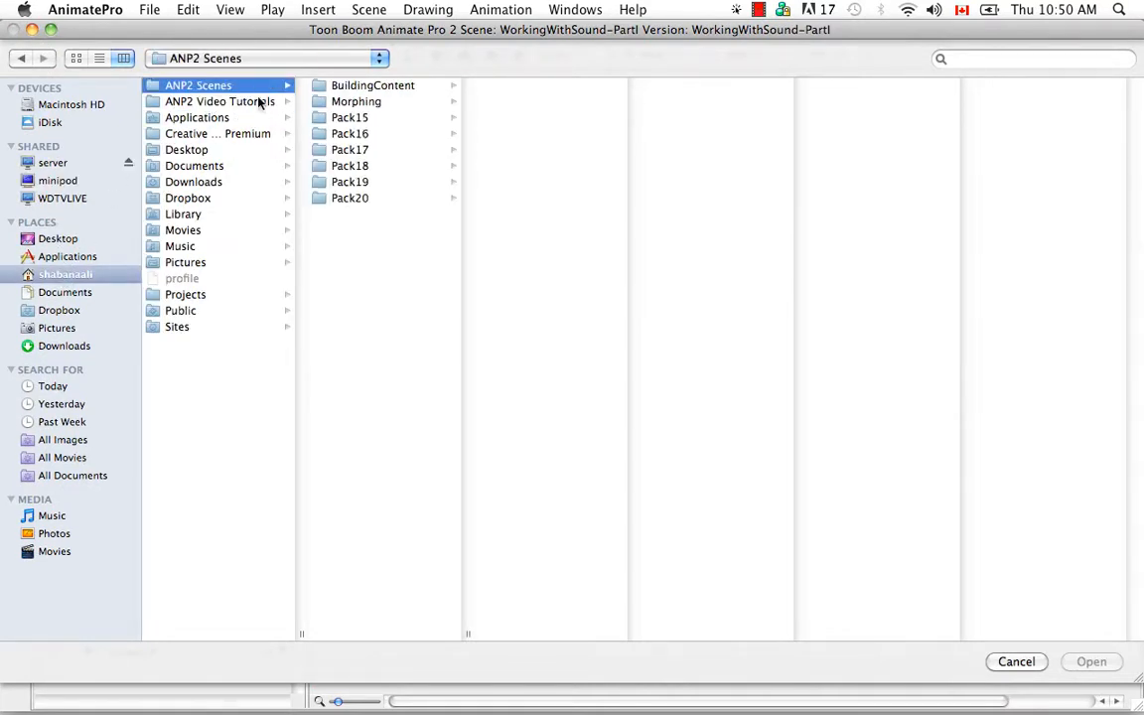
click(377, 198)
click(518, 86)
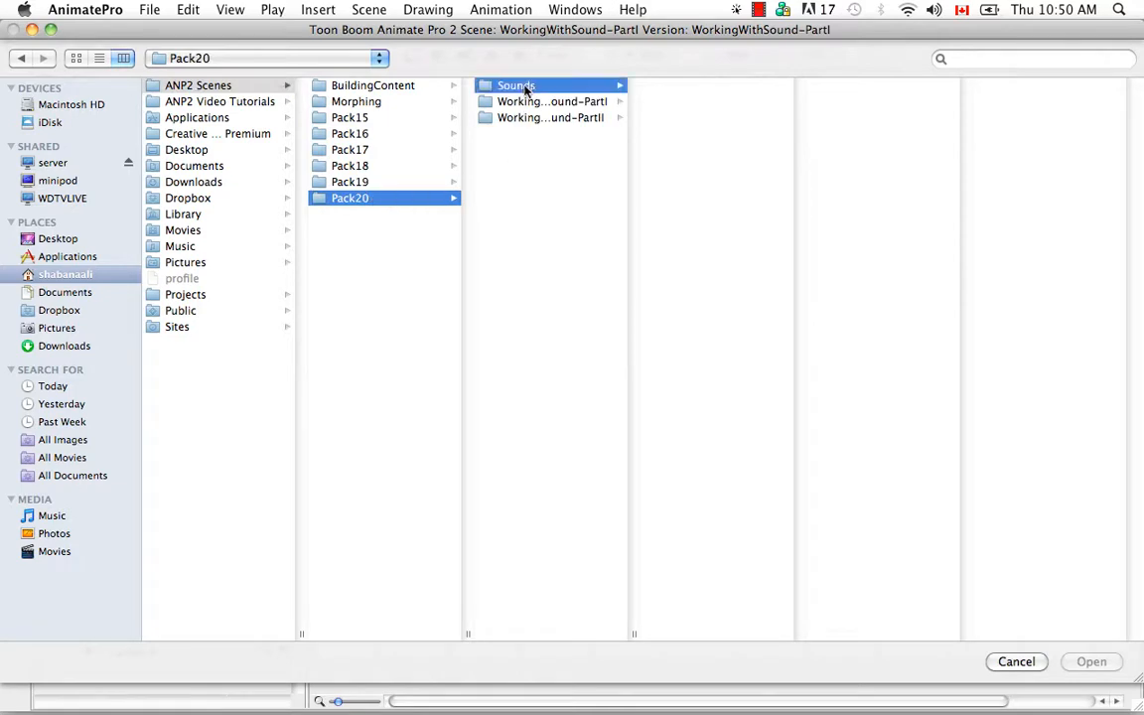
click(717, 135)
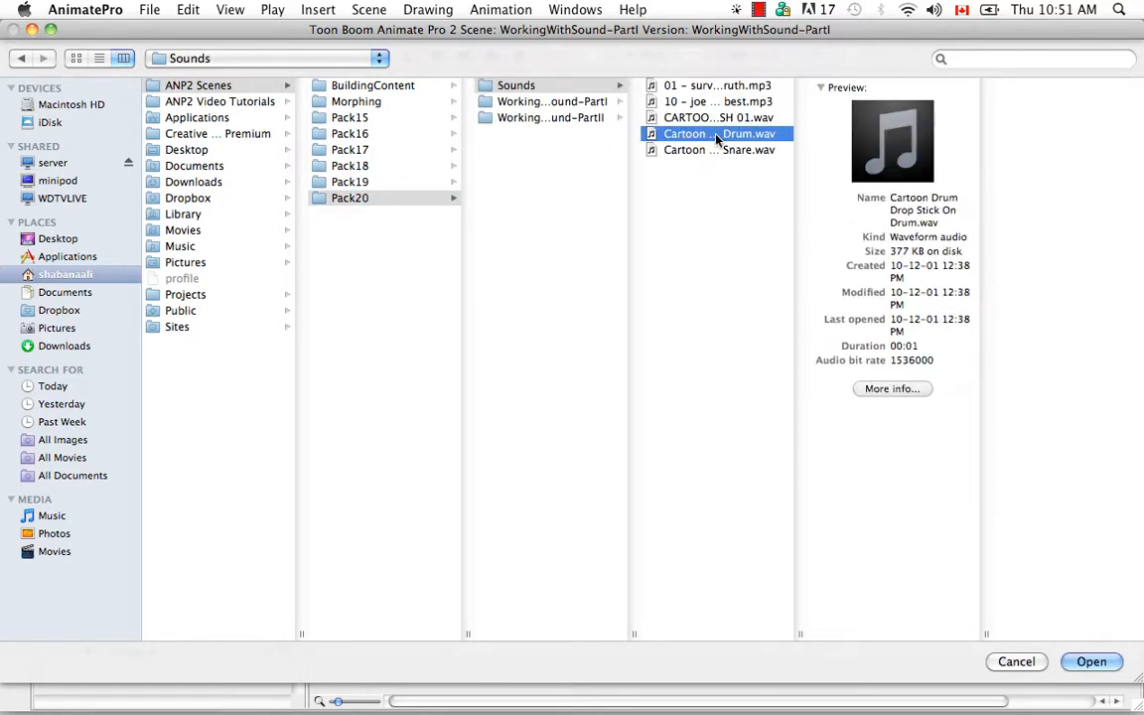
click(1093, 663)
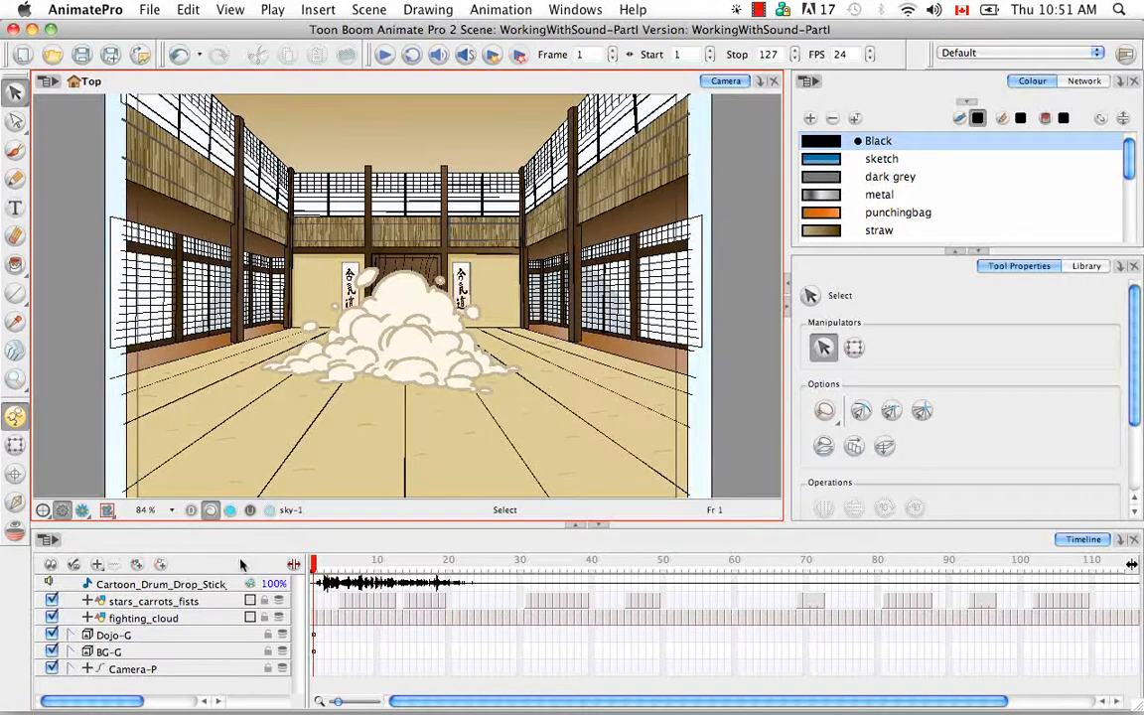
Step: Import the sound file Cartoon Drum Loose Snare.wav through the Timeline view
click(49, 582)
click(48, 540)
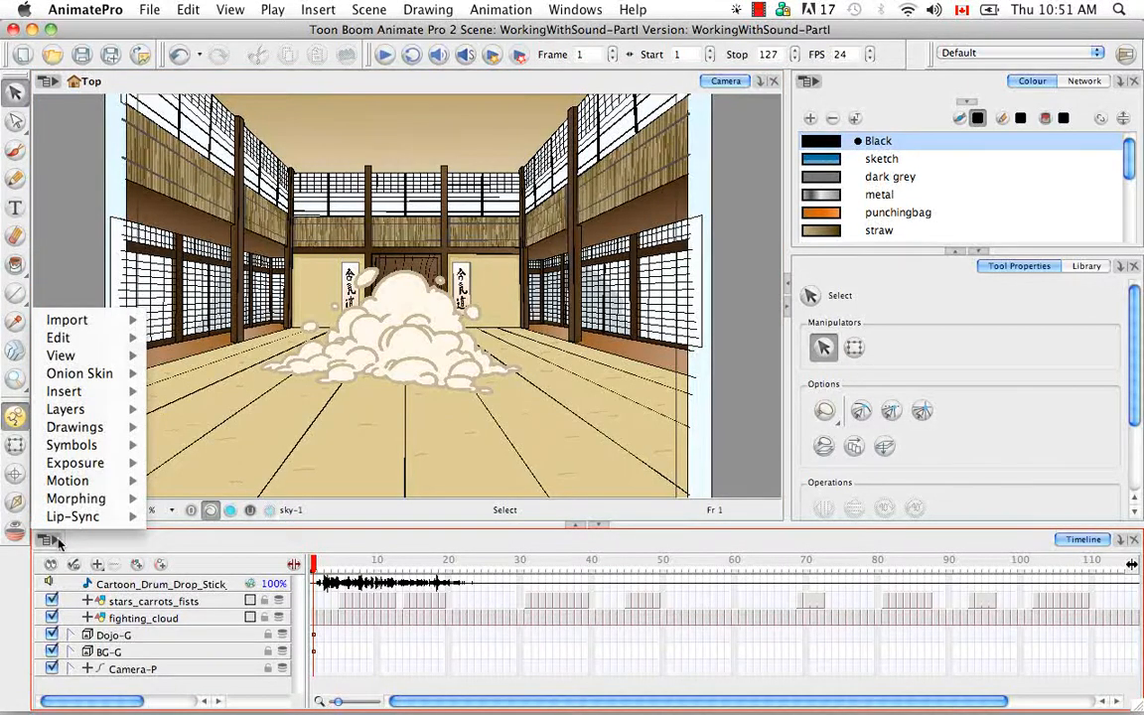
mouse_move(89, 320)
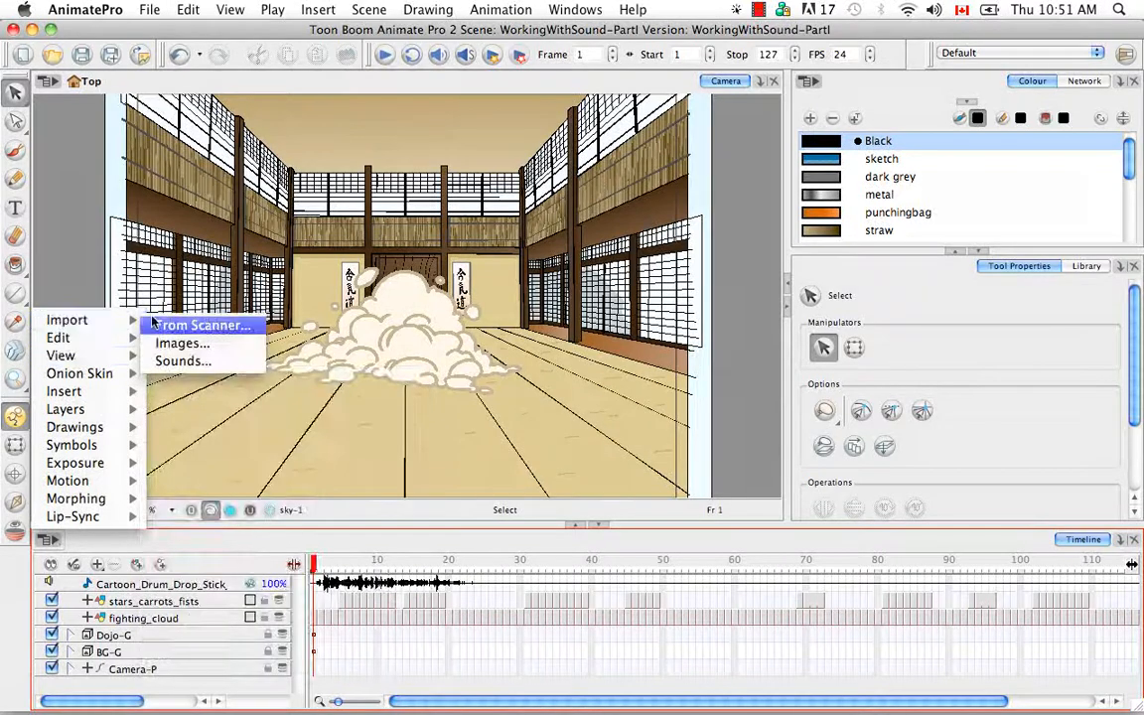
click(209, 361)
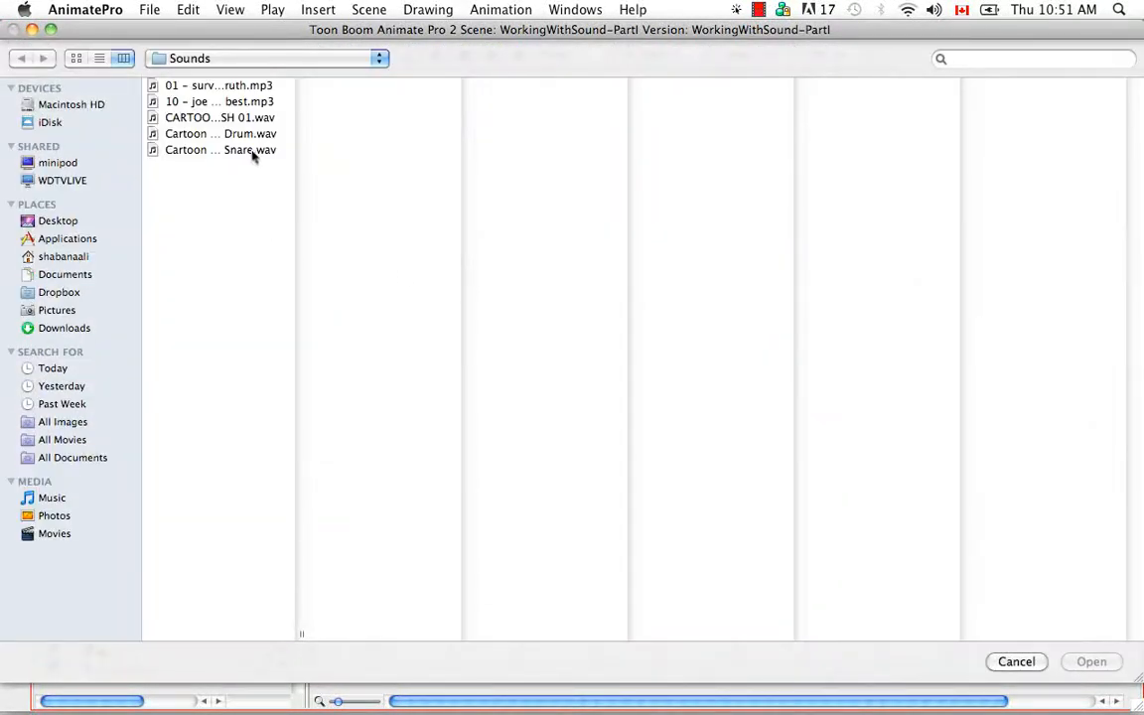
click(253, 151)
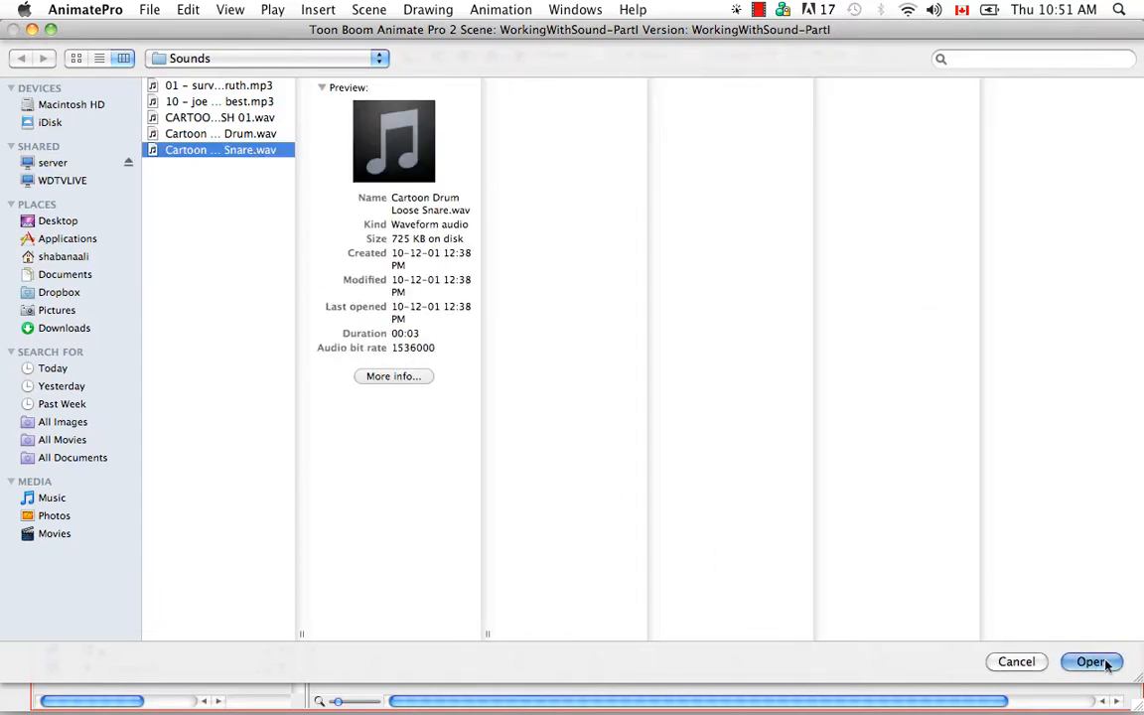
click(1106, 663)
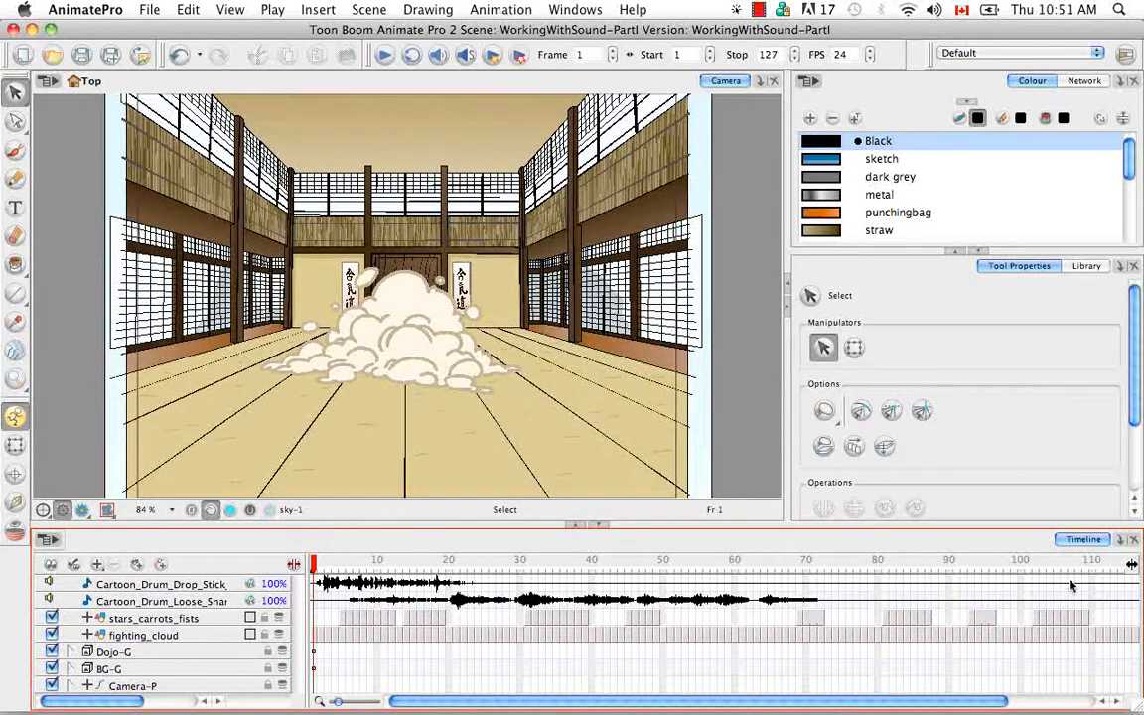
Step: Add the Xsheet view beside the Timeline and import "10 - joe esposito - you're the best.mp3" through it
click(1121, 542)
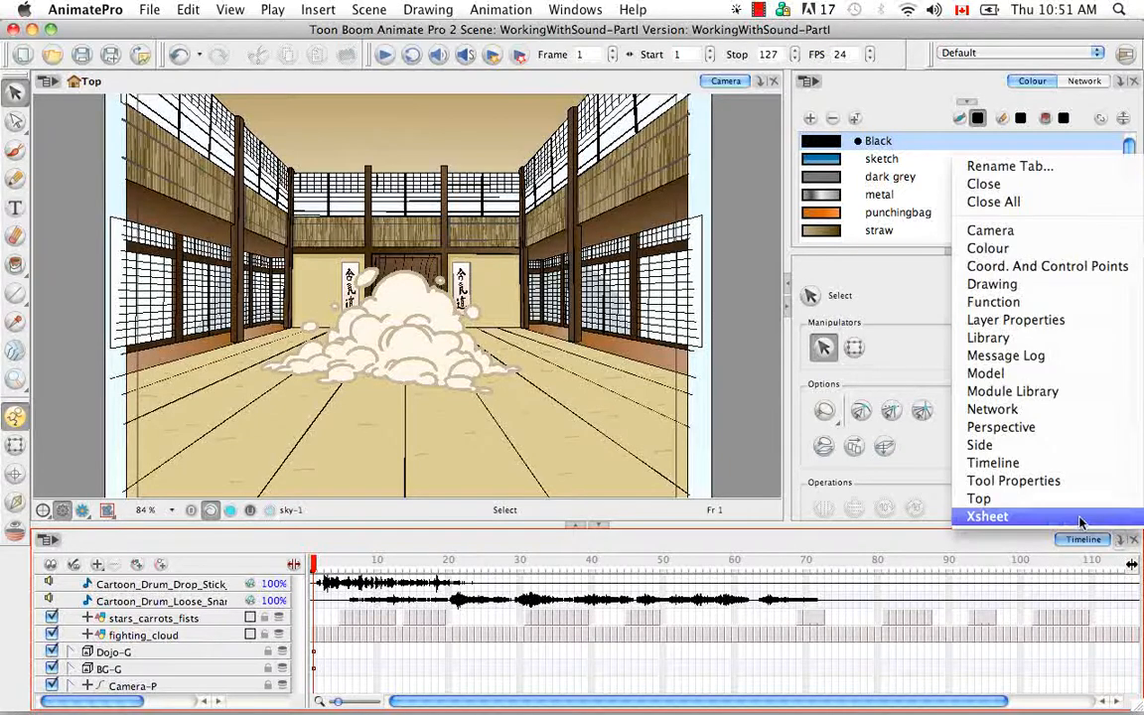
click(1081, 519)
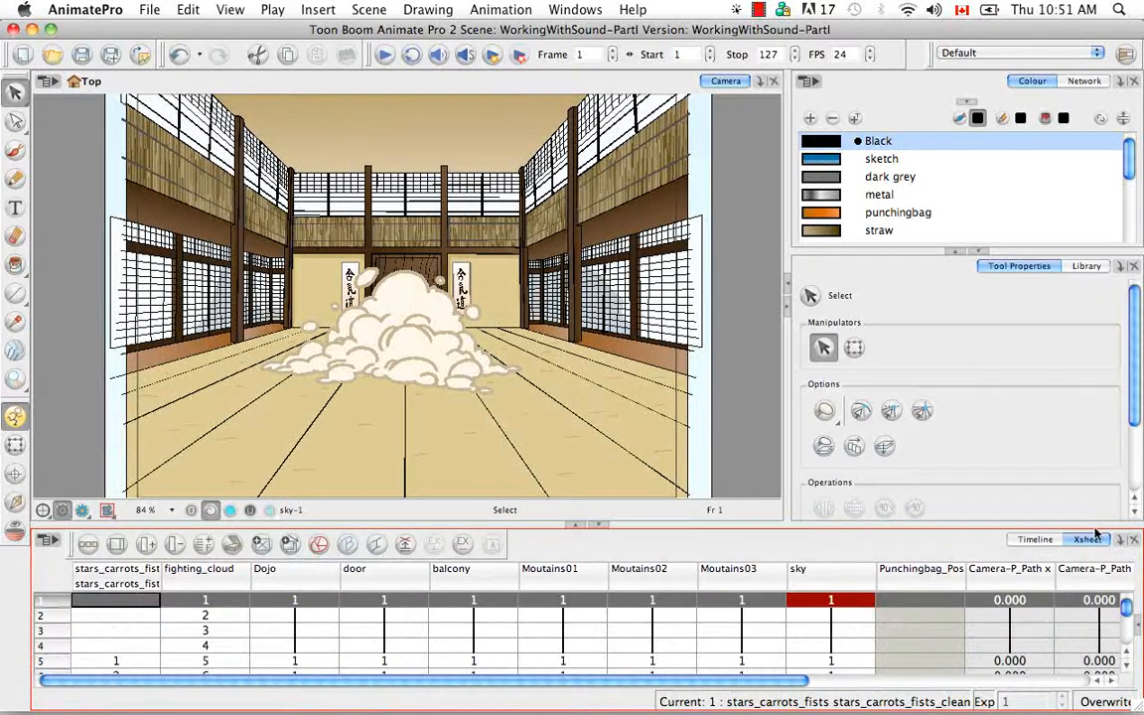
click(50, 542)
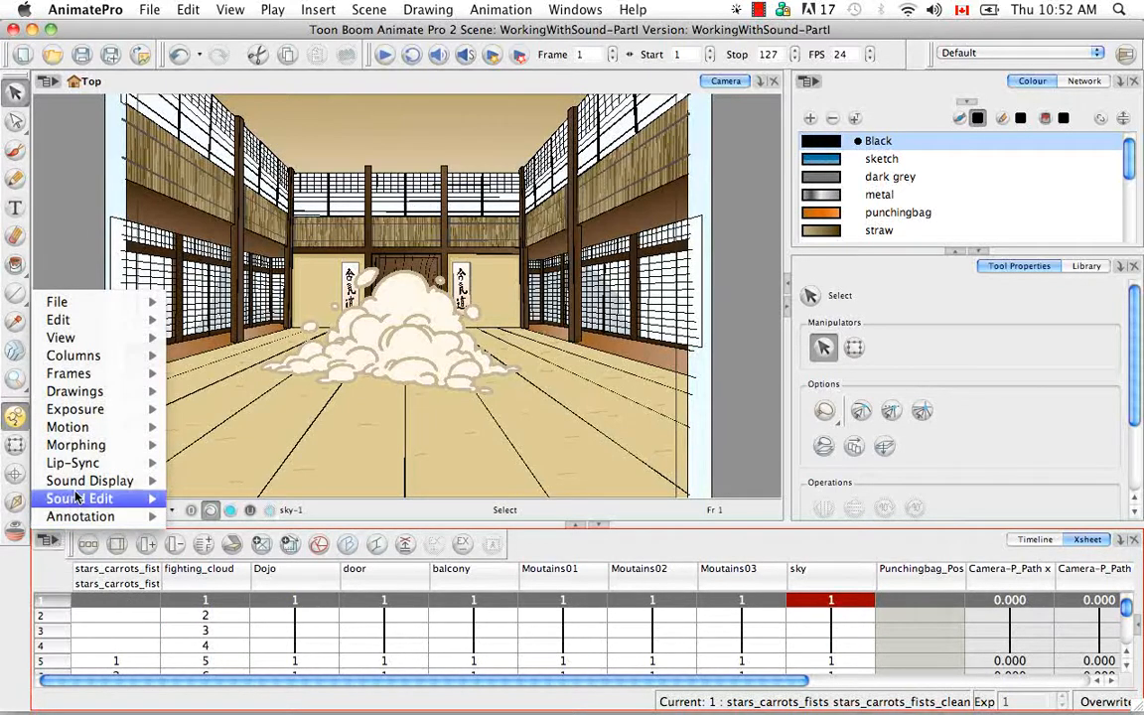
mouse_move(124, 320)
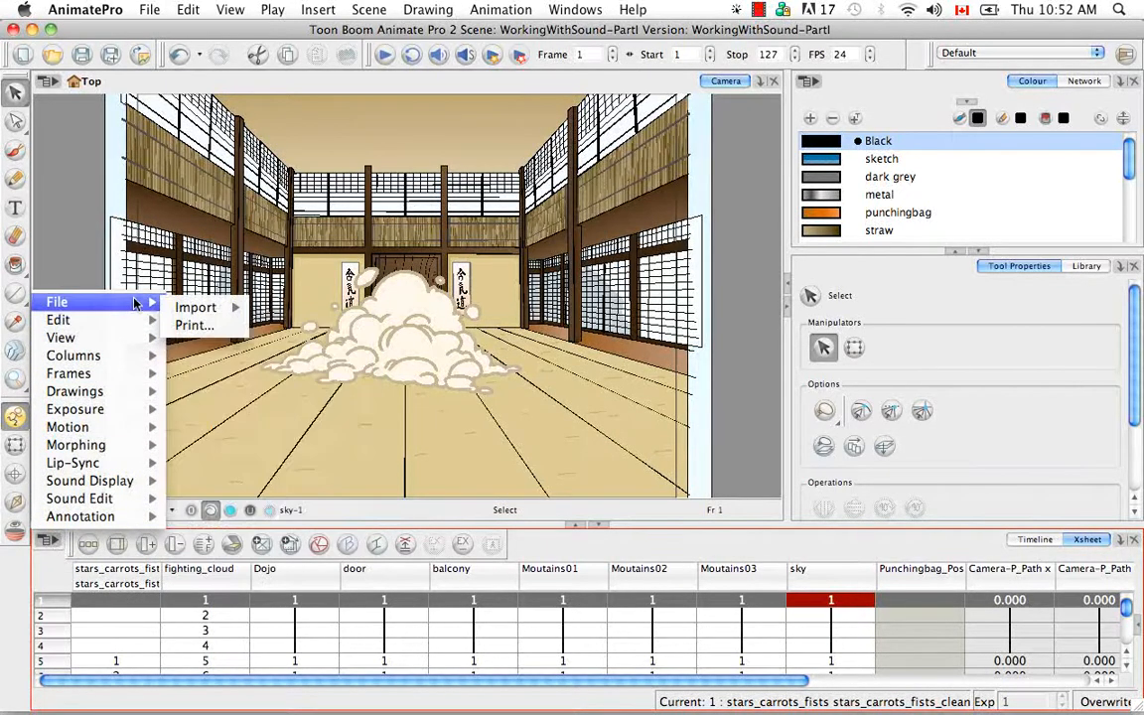
mouse_move(194, 308)
click(288, 349)
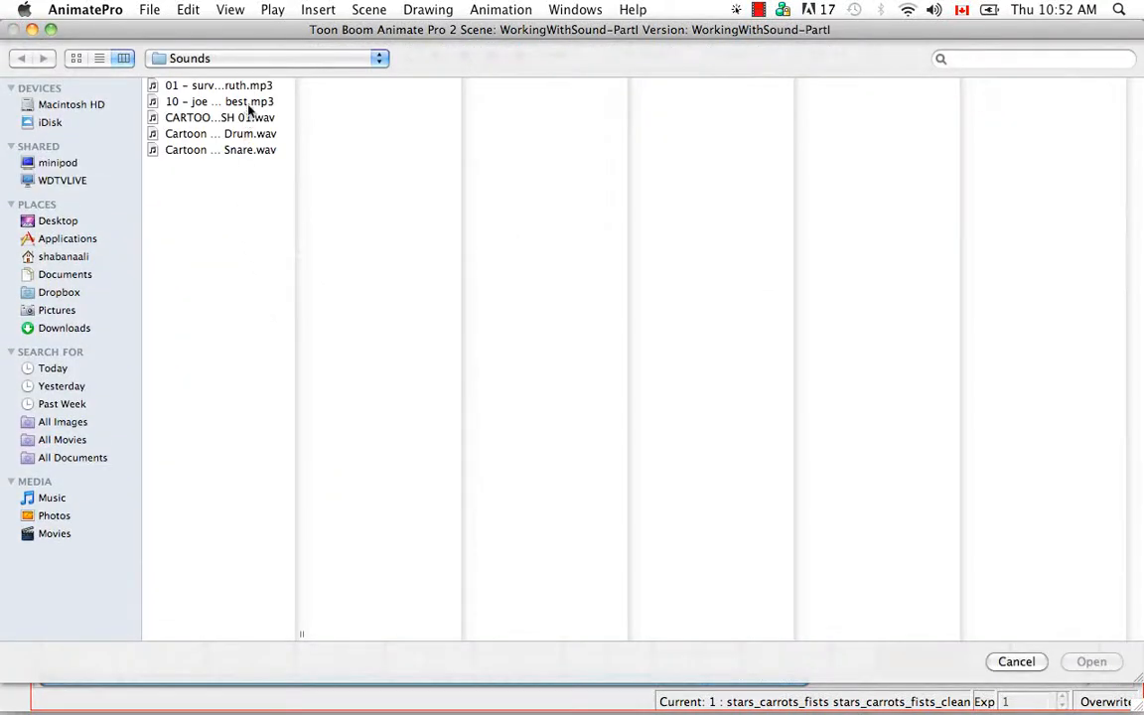
click(248, 99)
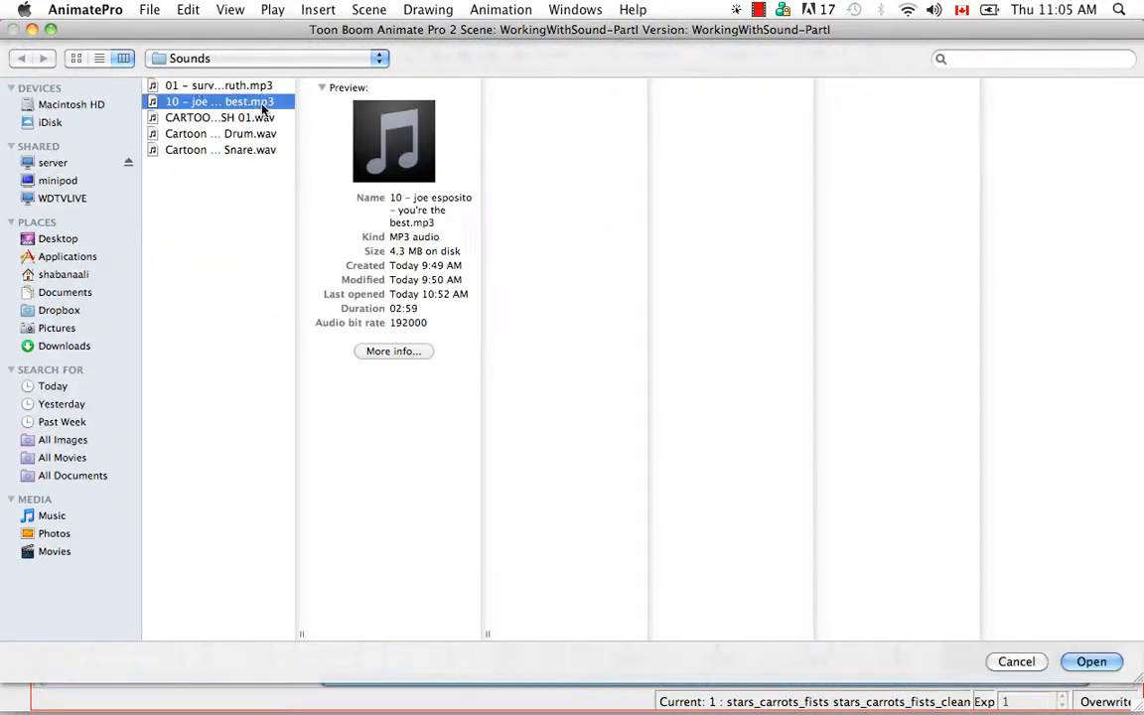
click(1092, 661)
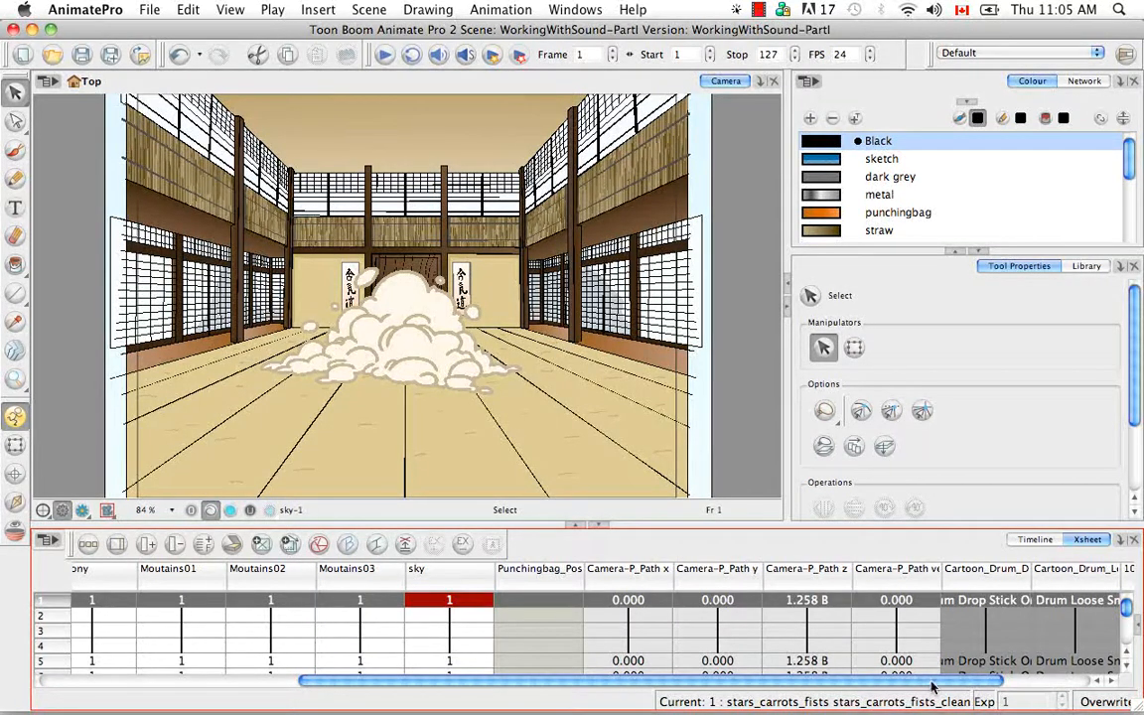
drag(932, 686, 1032, 657)
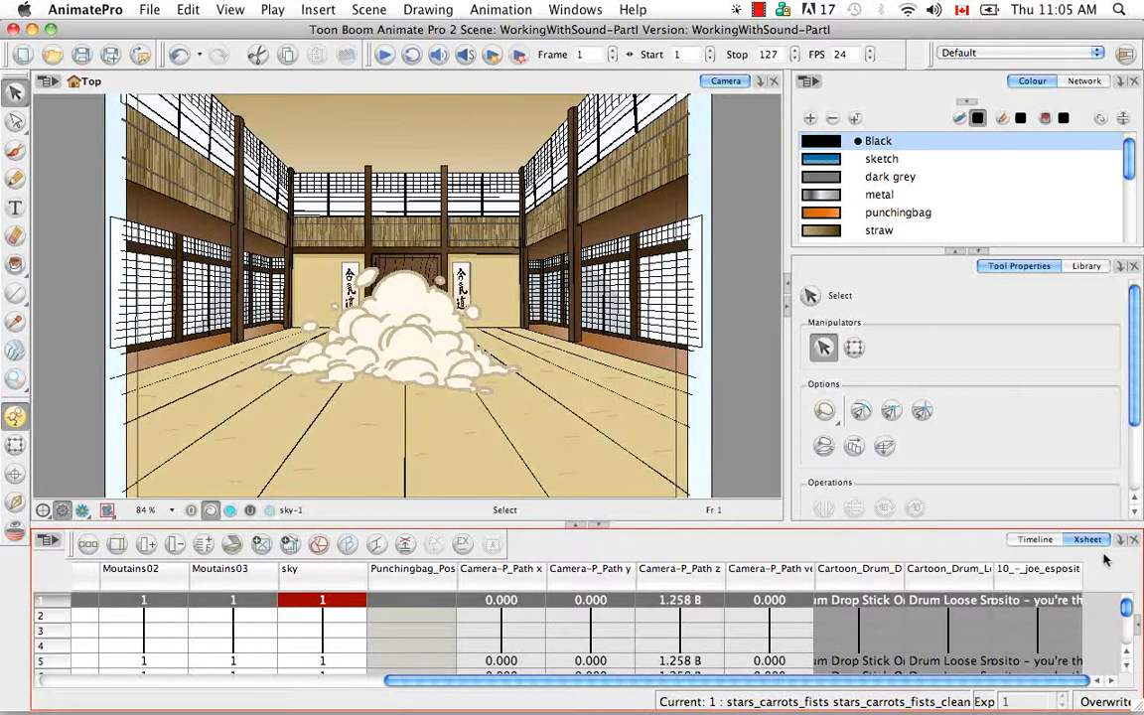
Step: Return to the Timeline and show the Cartoon Drum Drop Stick sound layer in an added, enlarged Layer Properties view
click(1049, 541)
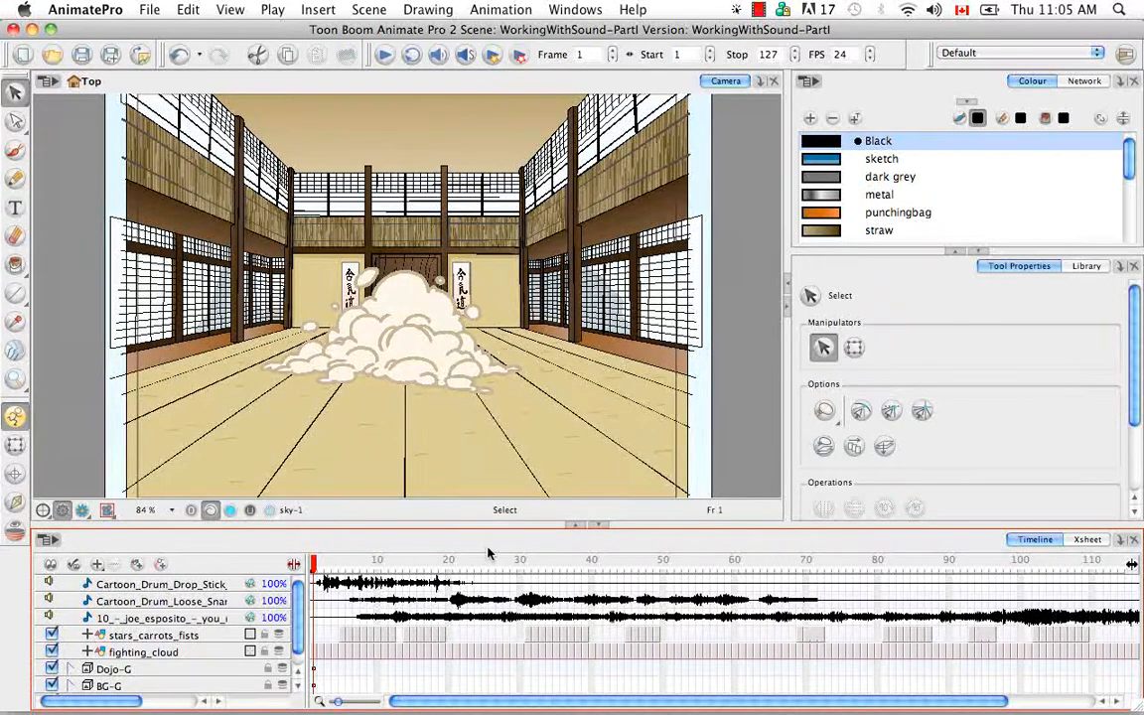
click(199, 586)
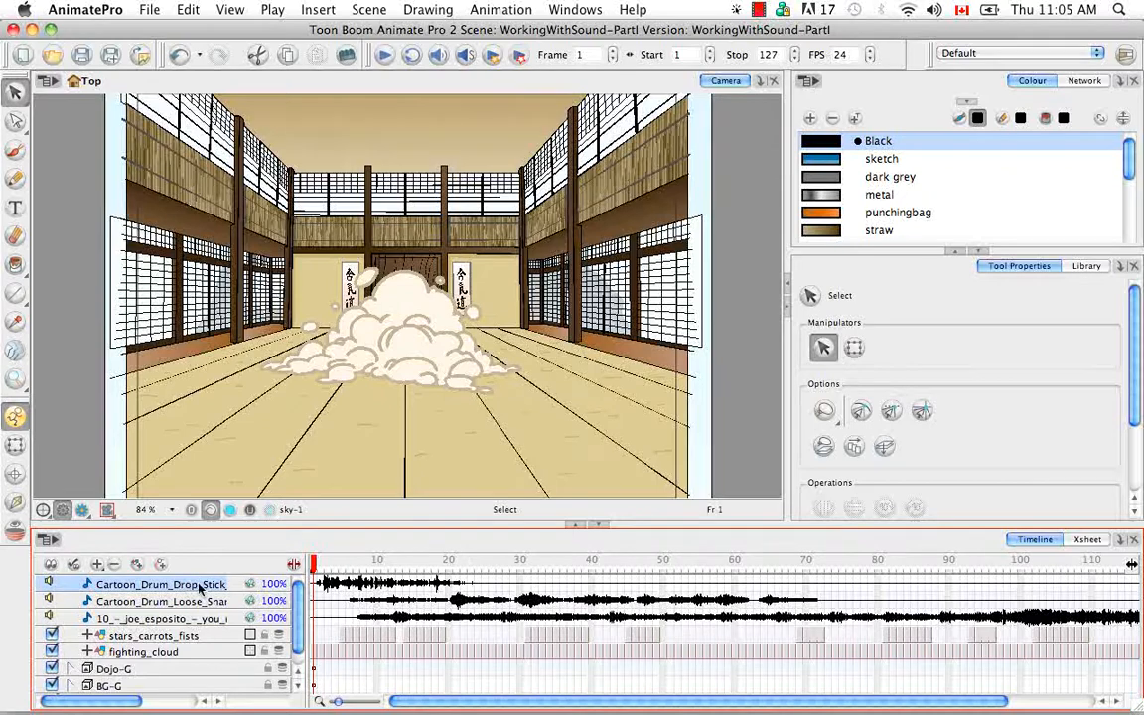
click(1121, 268)
click(1121, 271)
click(1121, 270)
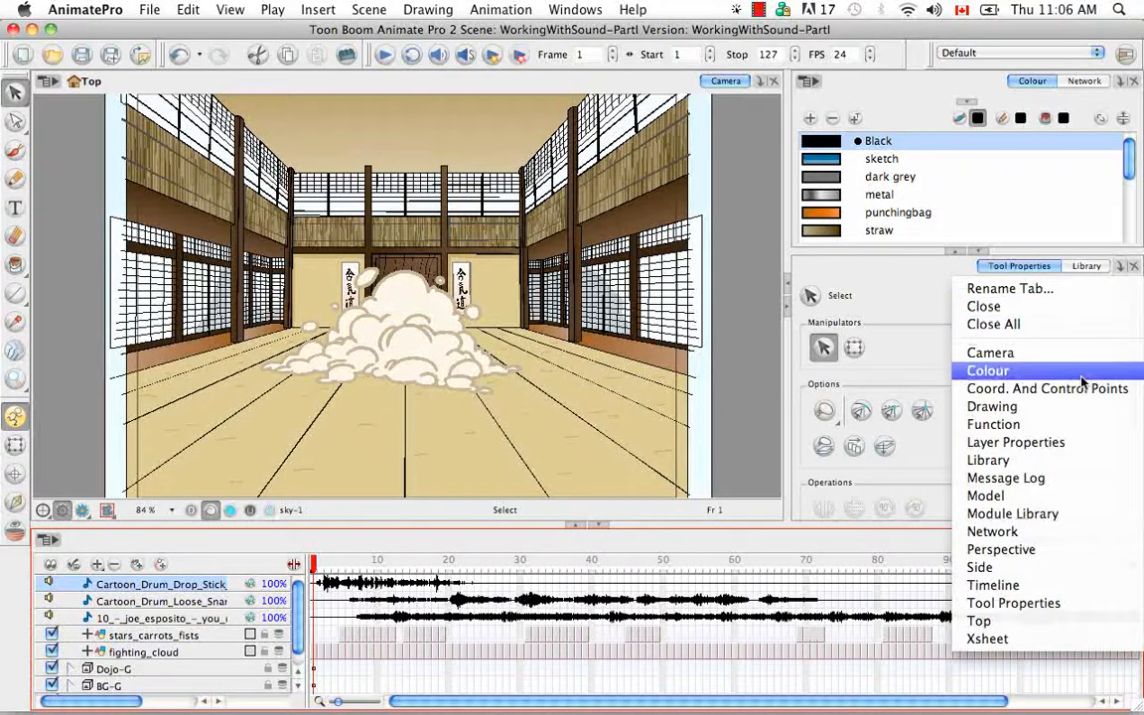
click(1073, 442)
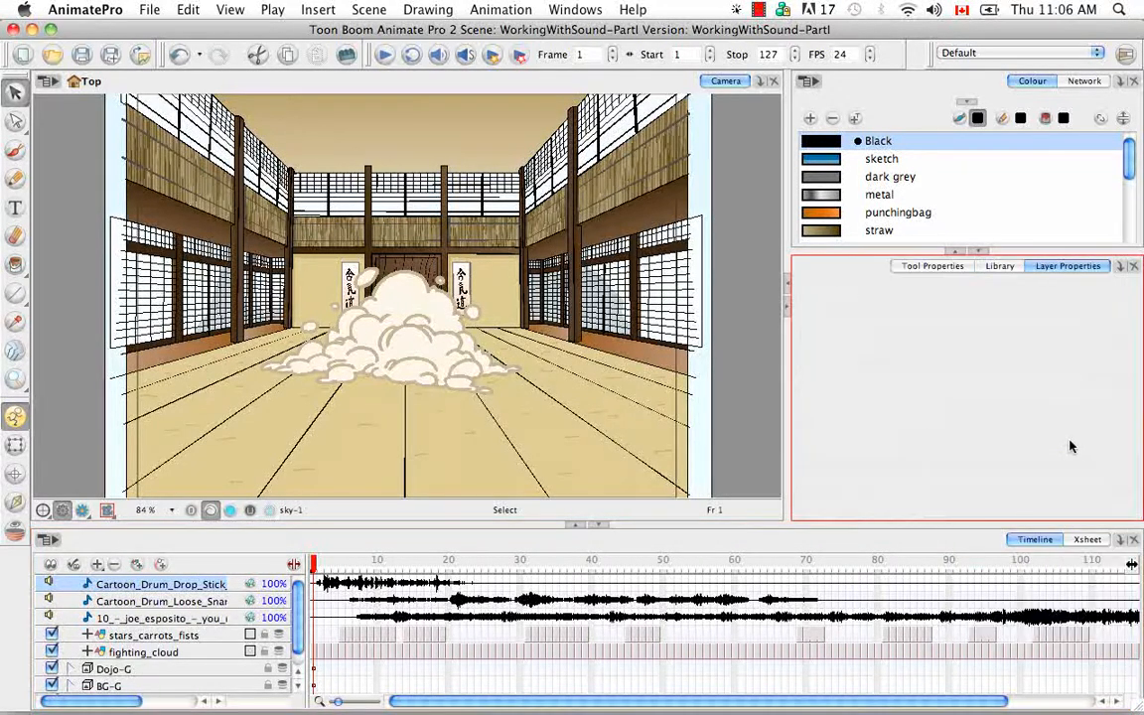
click(963, 250)
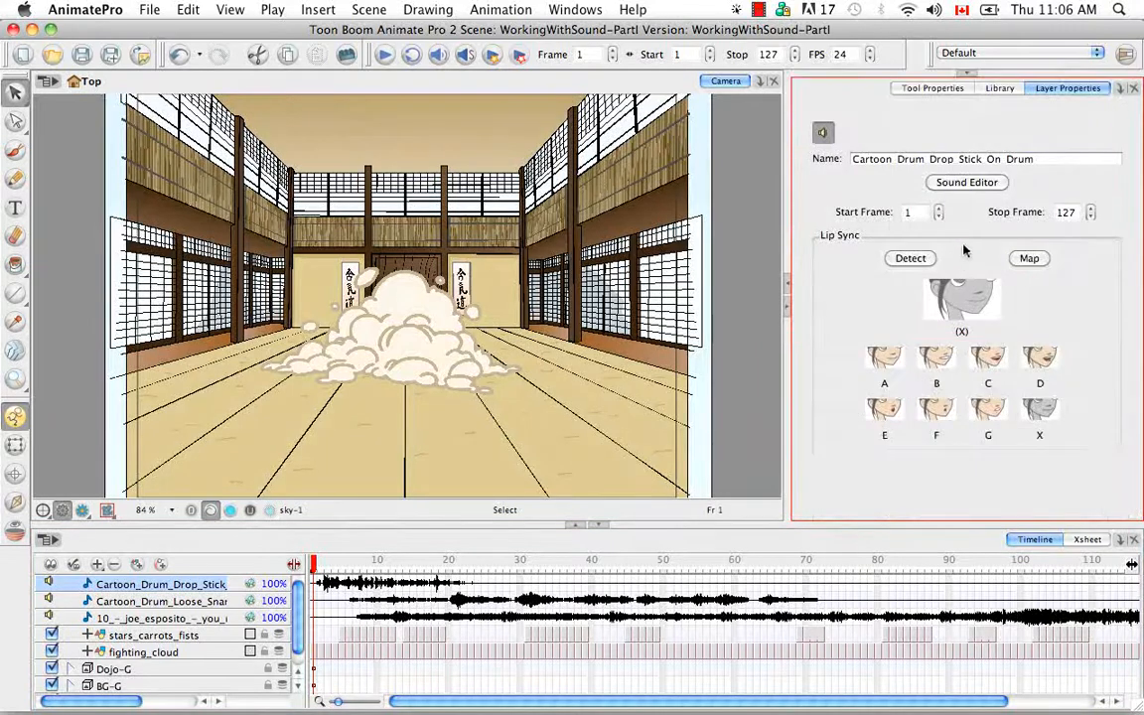
Step: Turn the drum drop stick sound off and on again, and view it in the Sound Element Editor
click(825, 135)
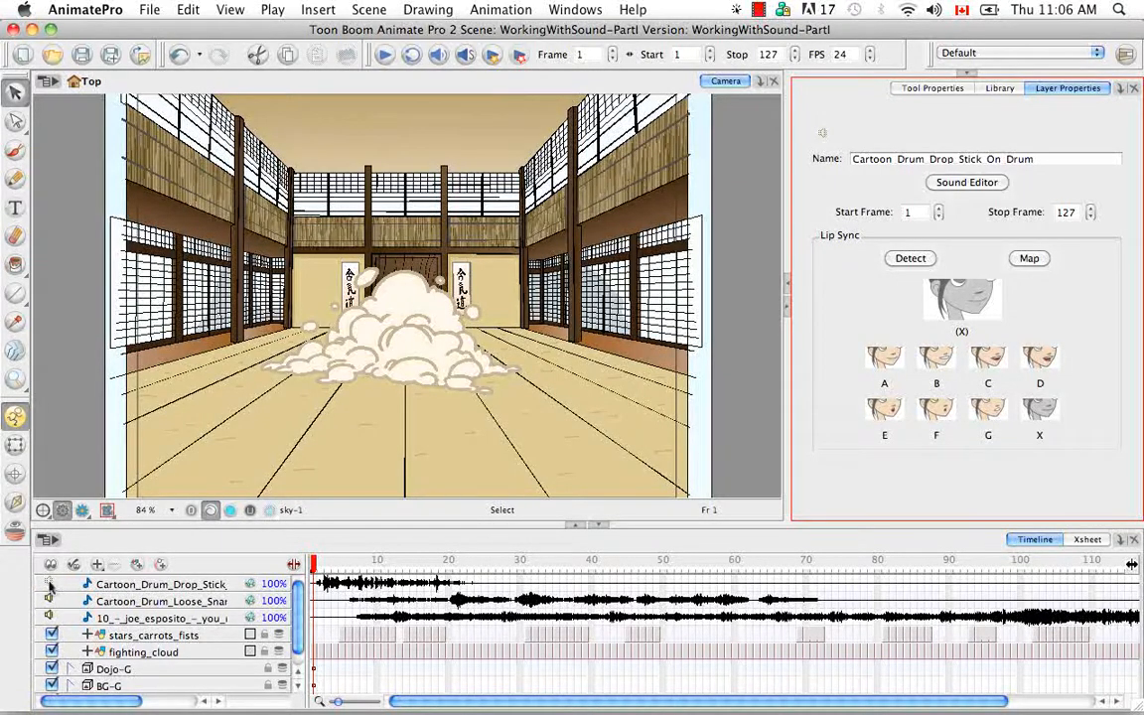
click(48, 584)
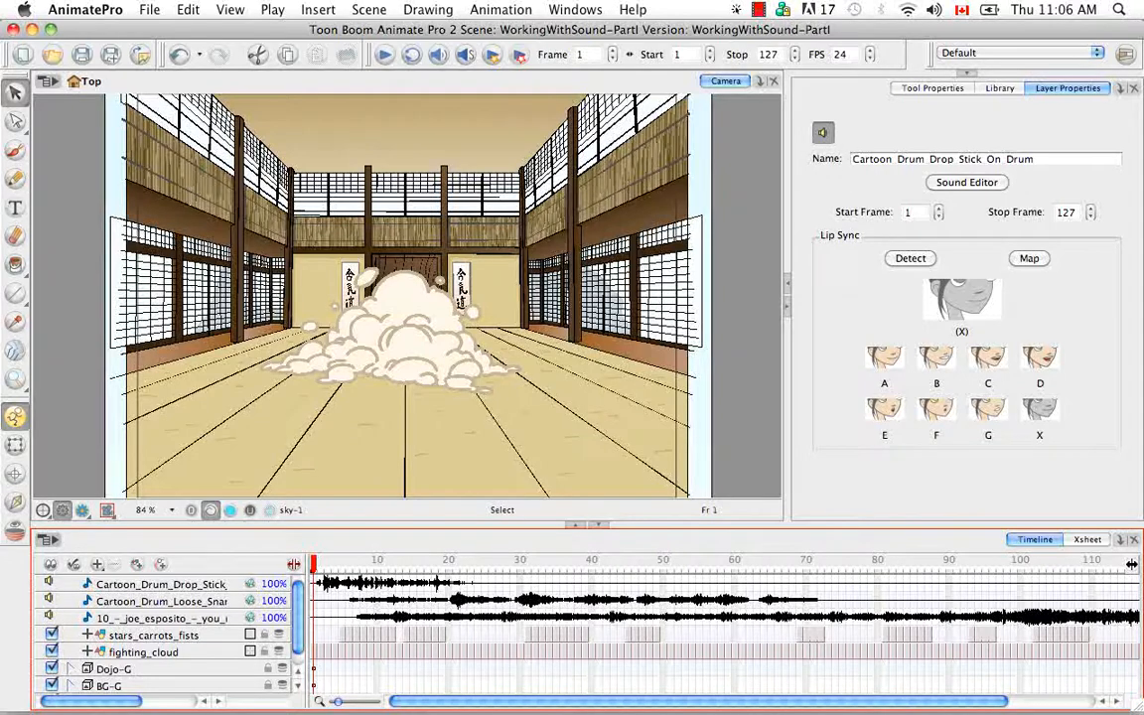
click(964, 185)
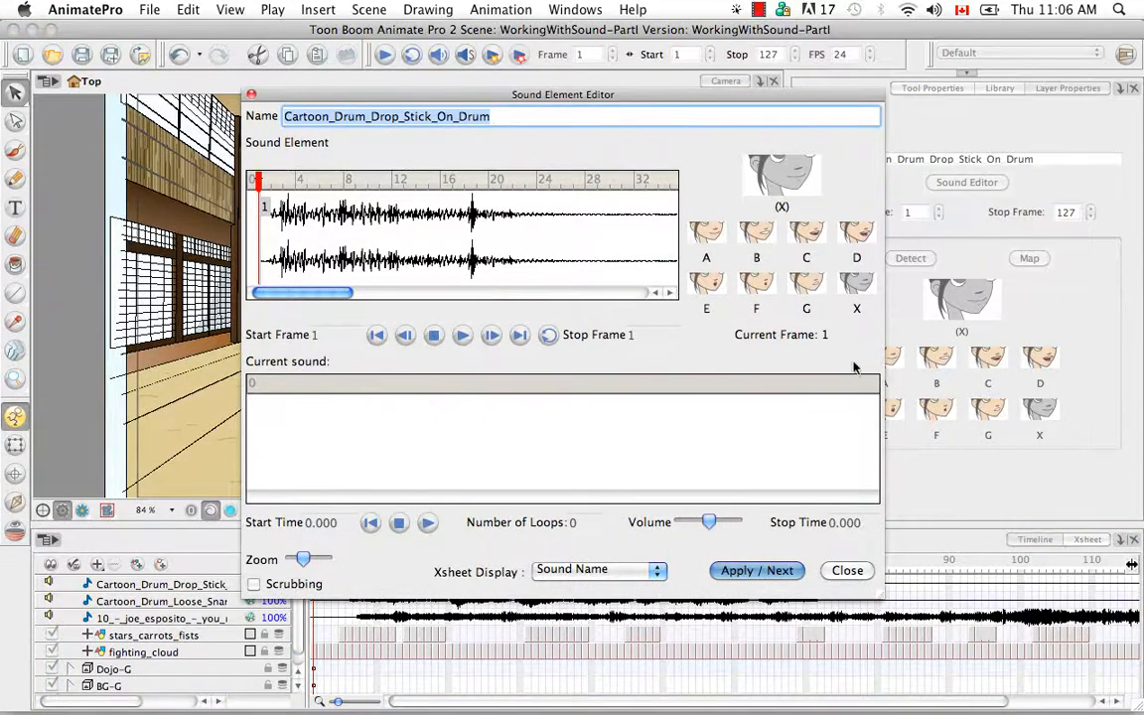
click(252, 95)
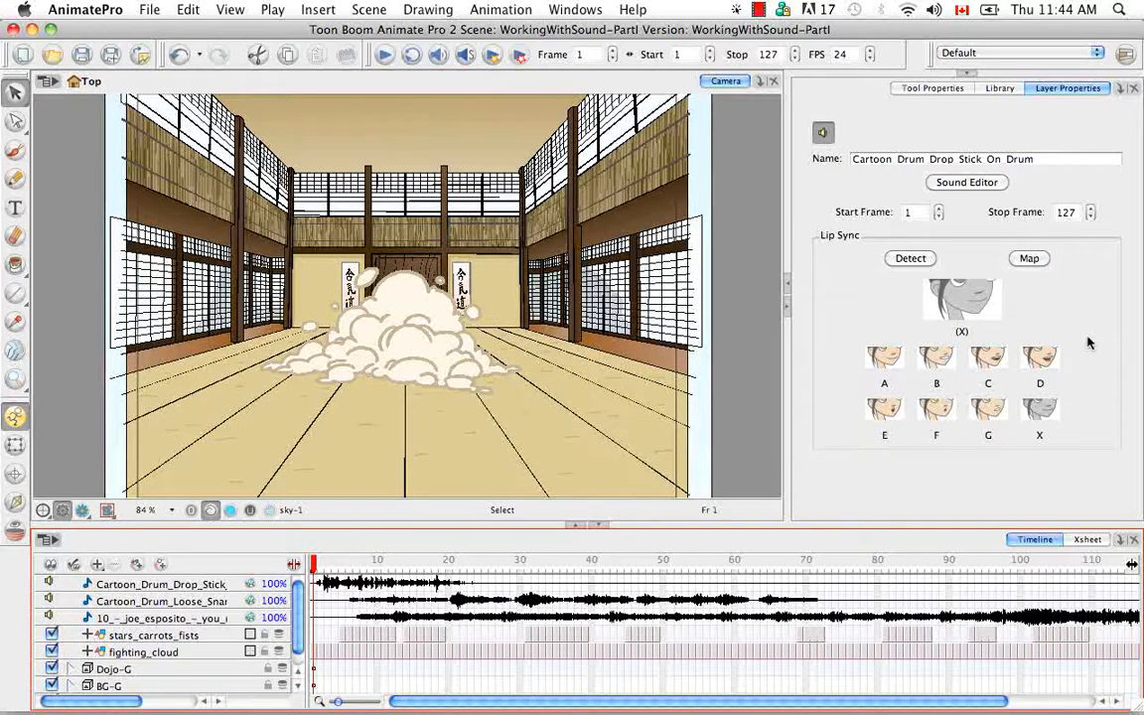
Step: Set the sound display of the Cartoon Drum Drop Stick column in the Xsheet to Mouth Shapes
click(1089, 540)
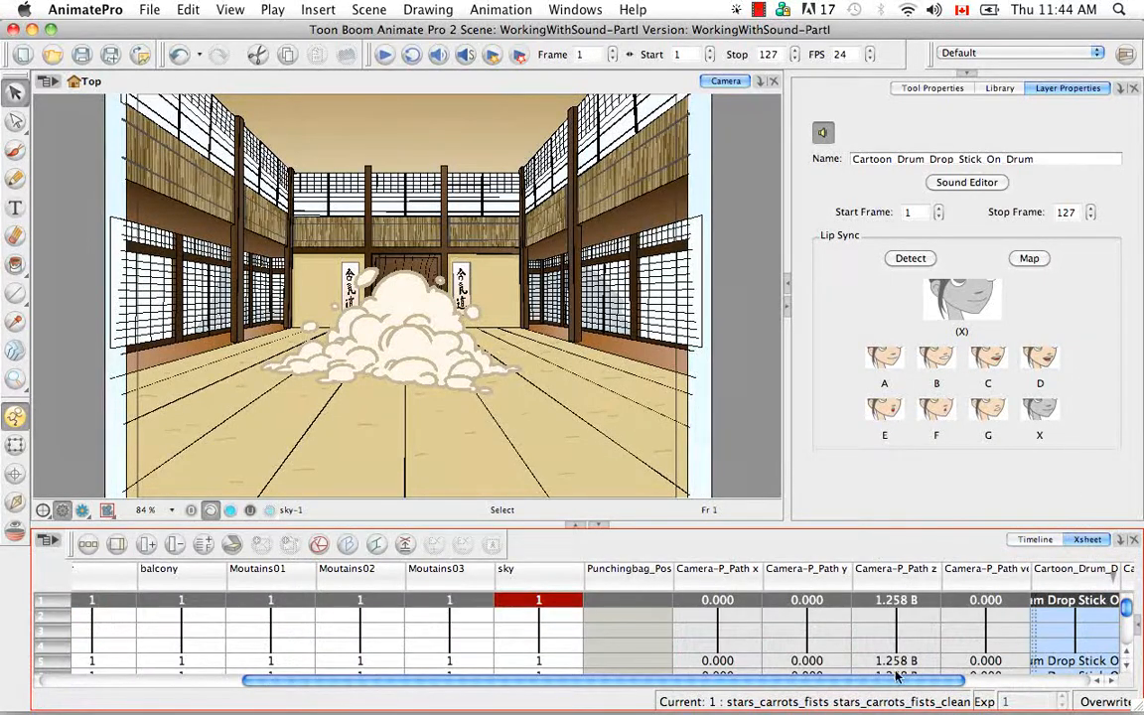
drag(896, 676, 1021, 676)
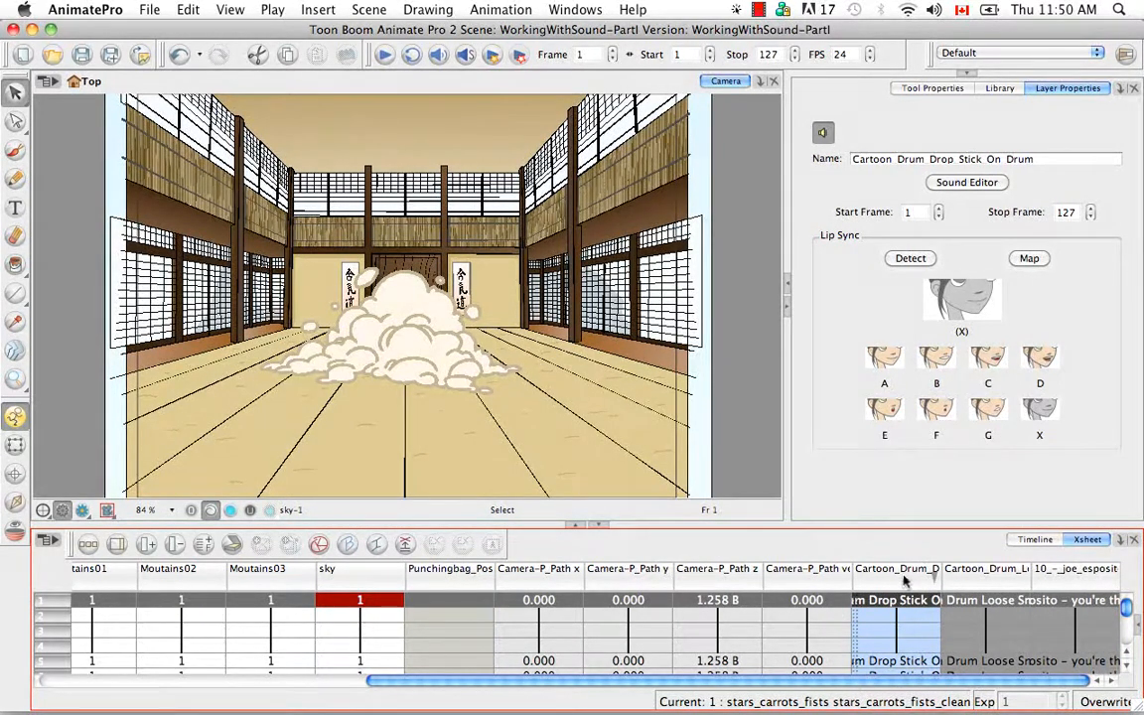
right_click(905, 581)
mouse_move(905, 576)
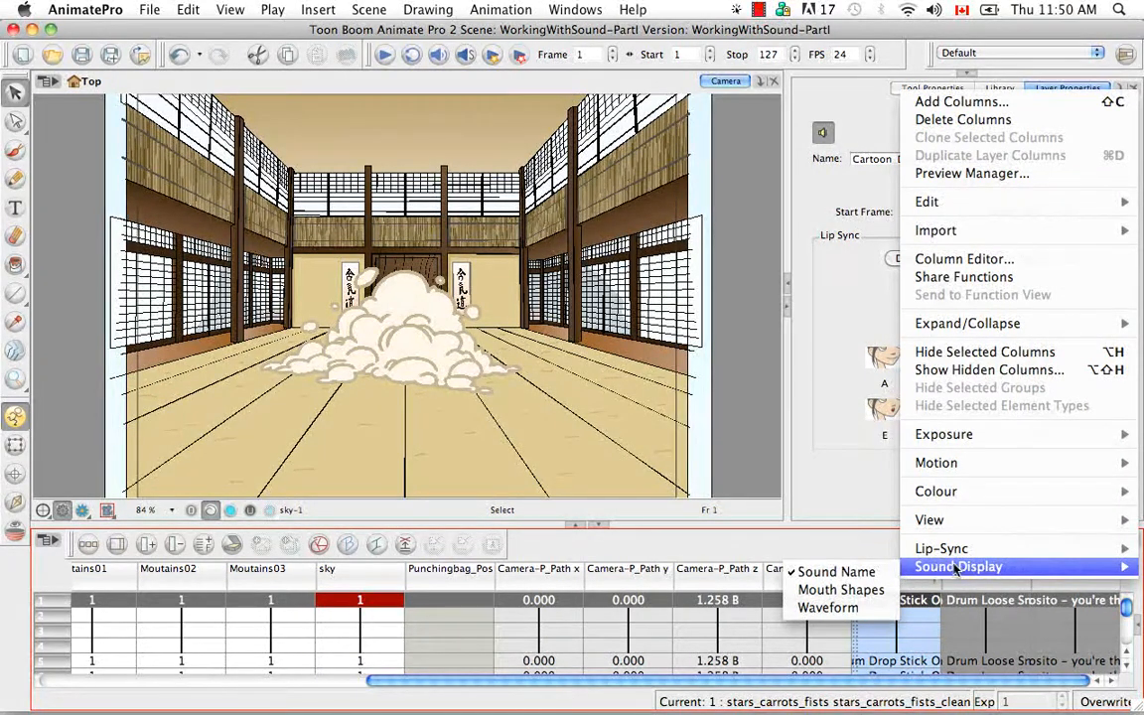
click(892, 592)
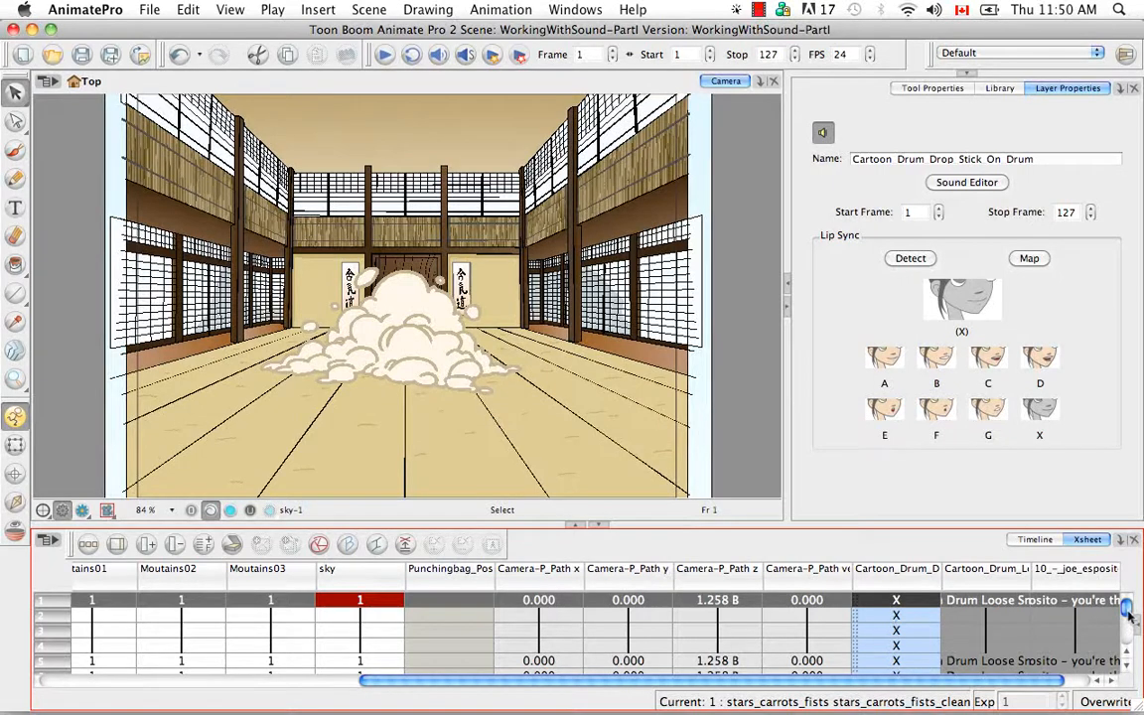
Step: Set the sound display of the Cartoon Drum Drop Stick column in the Xsheet to Waveform
mouse_move(1127, 610)
mouse_down()
mouse_move(1128, 645)
mouse_move(1132, 608)
mouse_up()
right_click(901, 584)
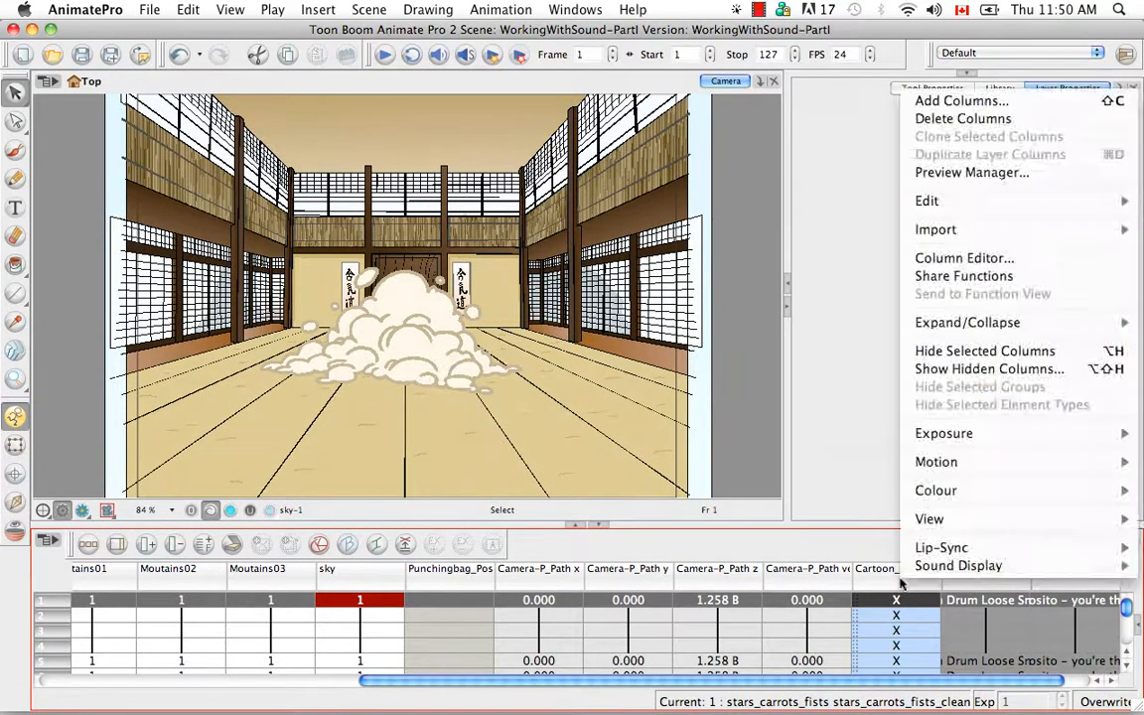
mouse_move(904, 565)
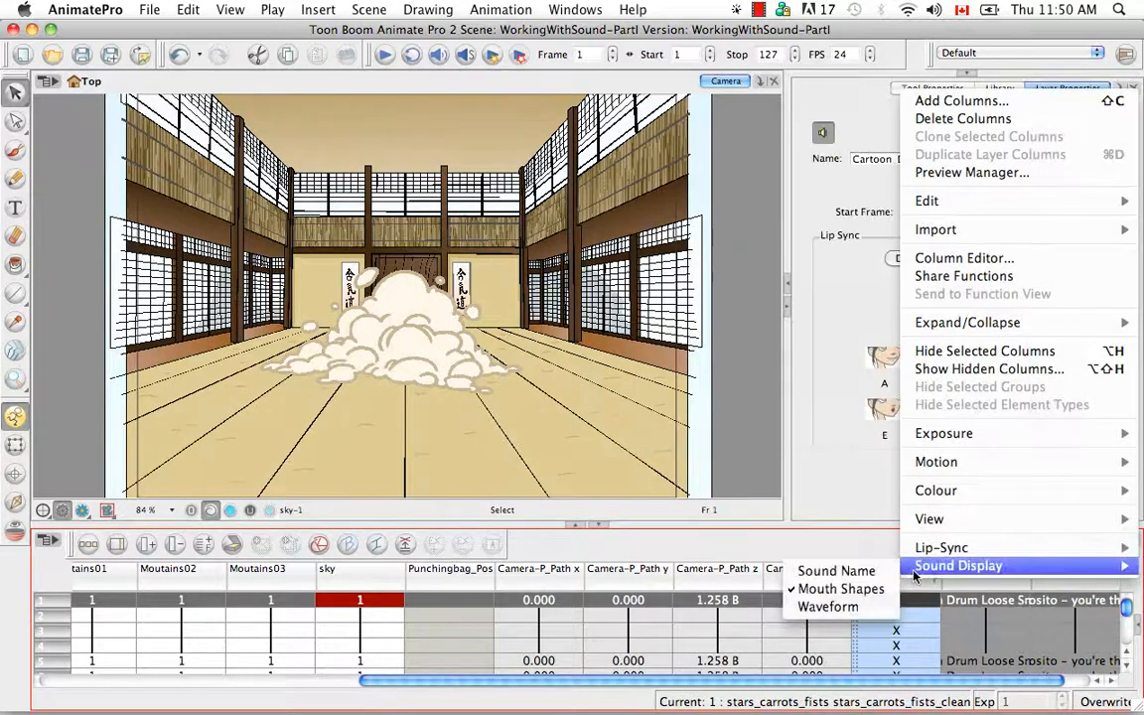
click(878, 610)
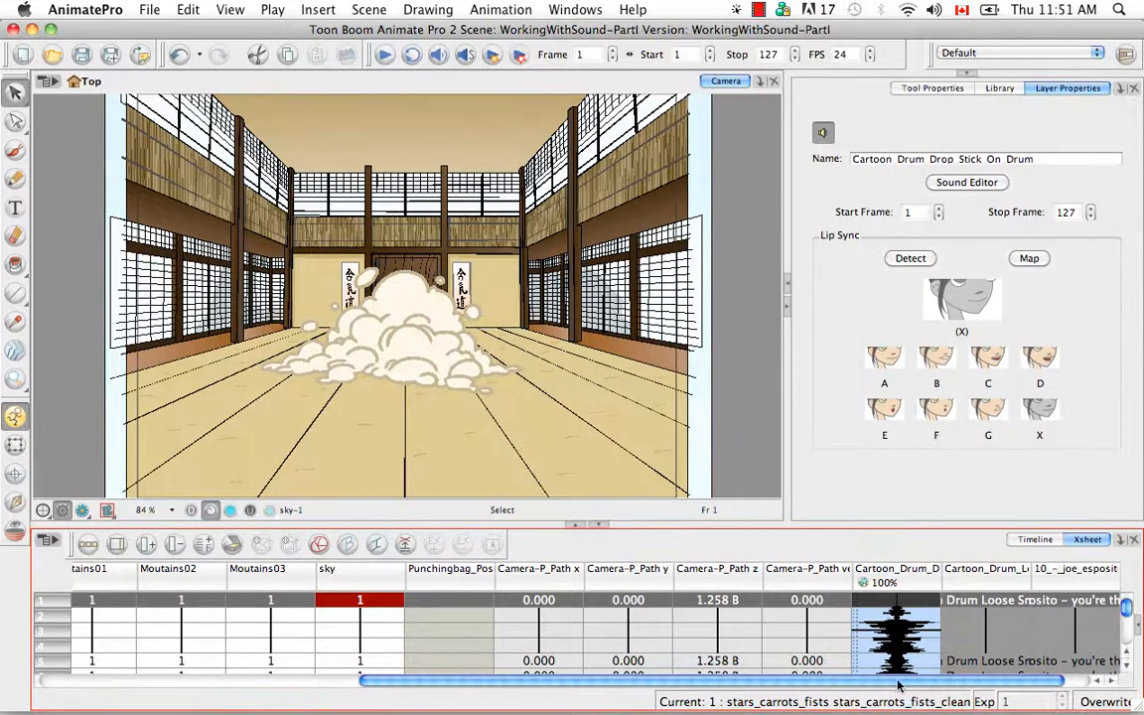
mouse_move(1127, 611)
mouse_down()
mouse_move(1127, 628)
mouse_move(1129, 616)
mouse_up()
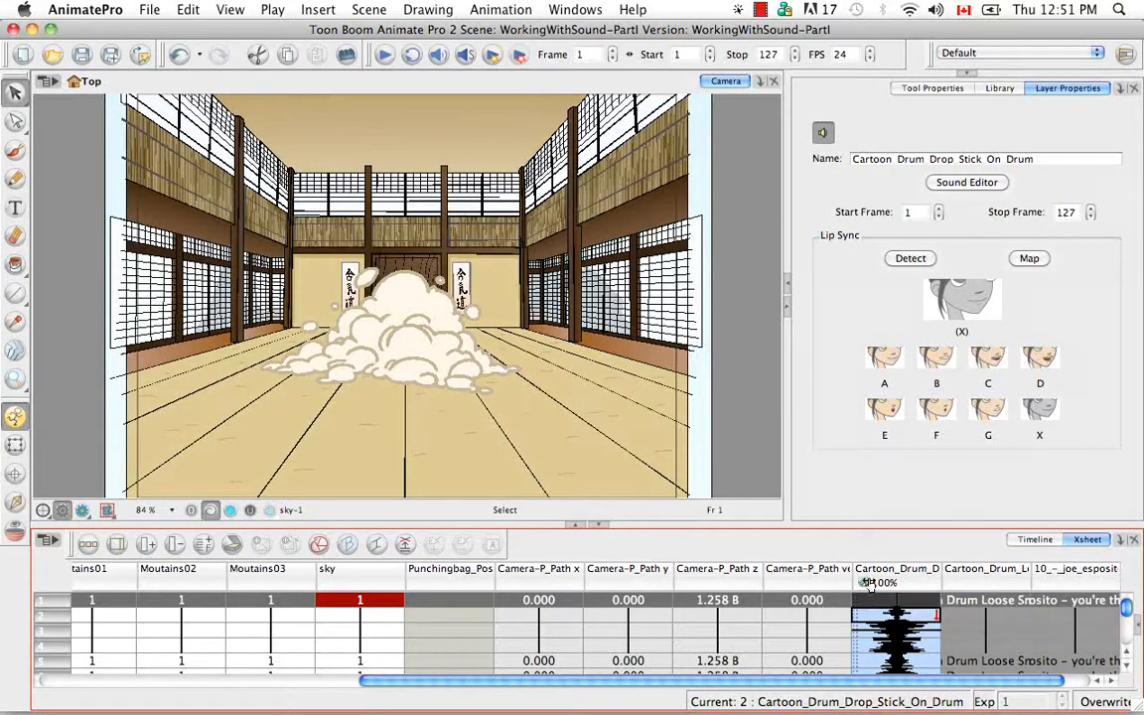
Step: Set the sound display of the Cartoon Drum Drop Stick column in the Xsheet to Sound Name
mouse_move(868, 583)
mouse_down()
mouse_move(889, 581)
mouse_move(870, 582)
mouse_up()
click(922, 585)
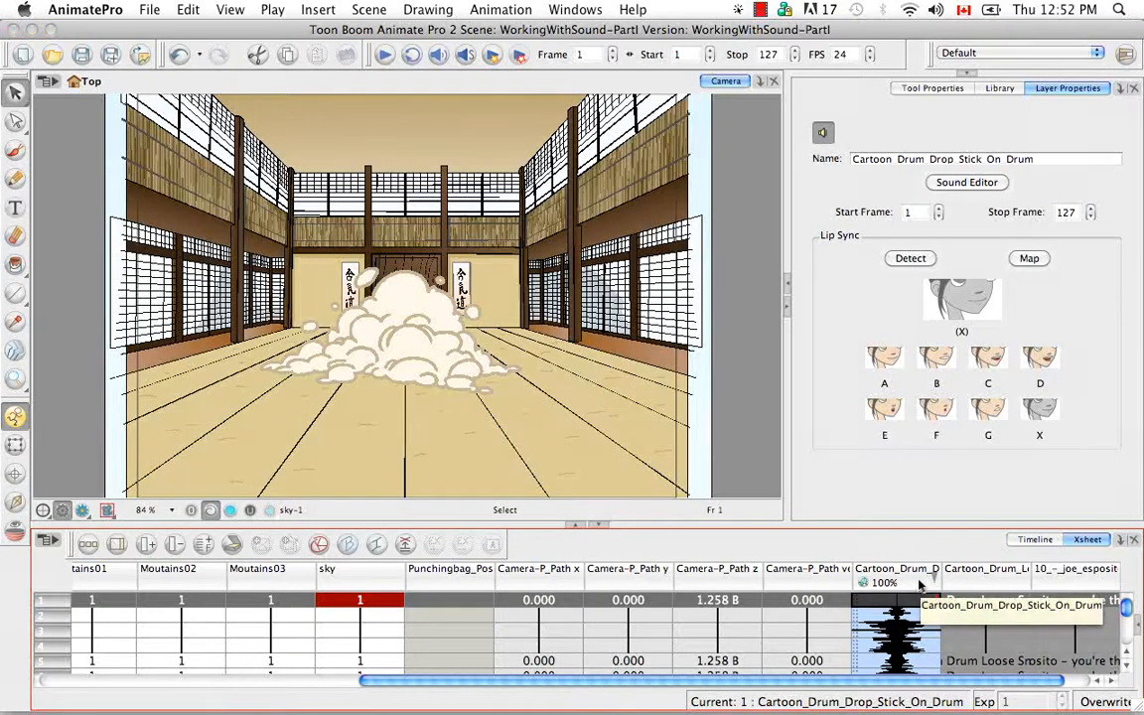
right_click(917, 582)
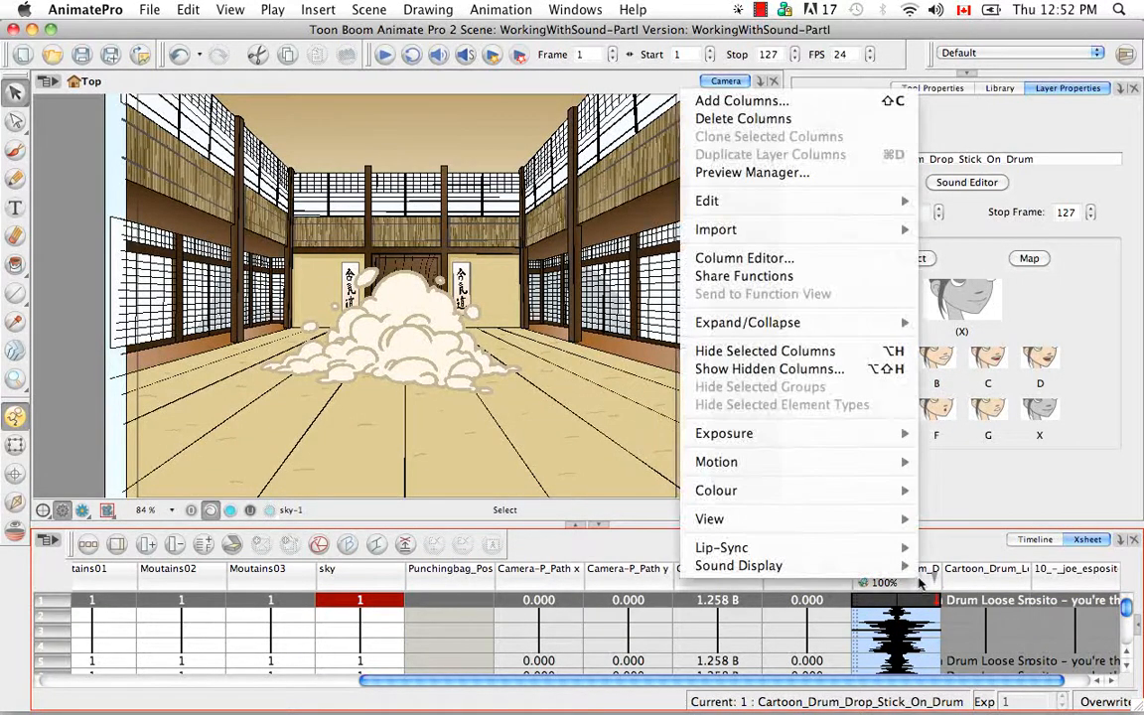
mouse_move(912, 568)
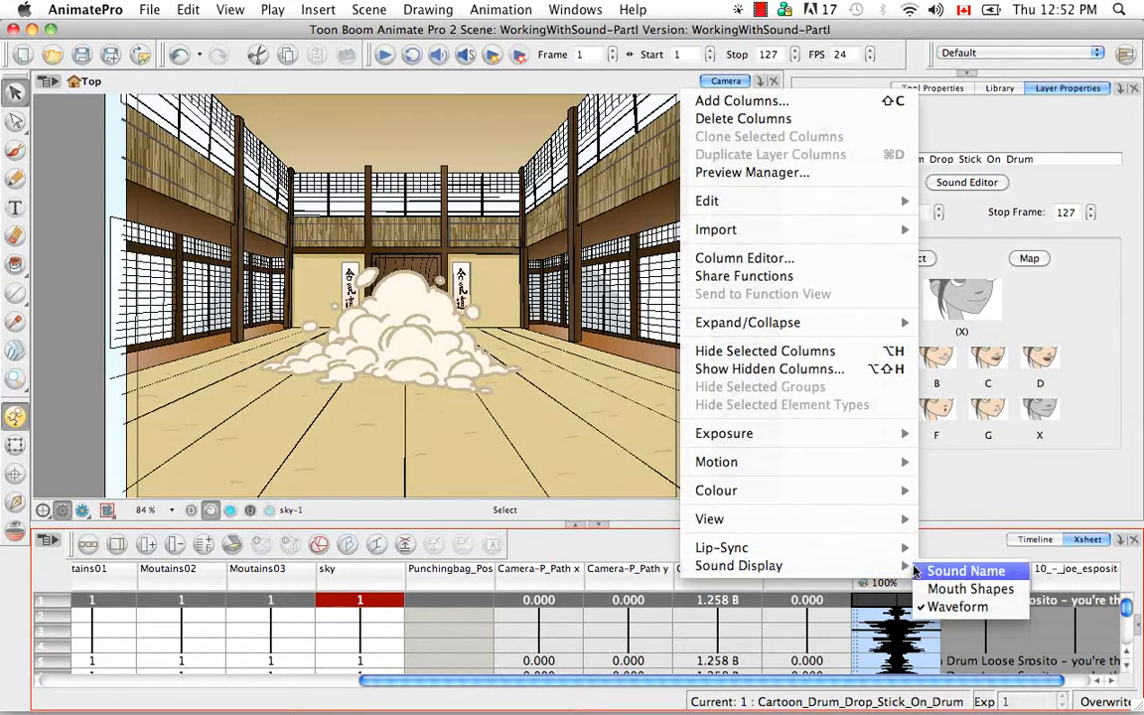
click(920, 572)
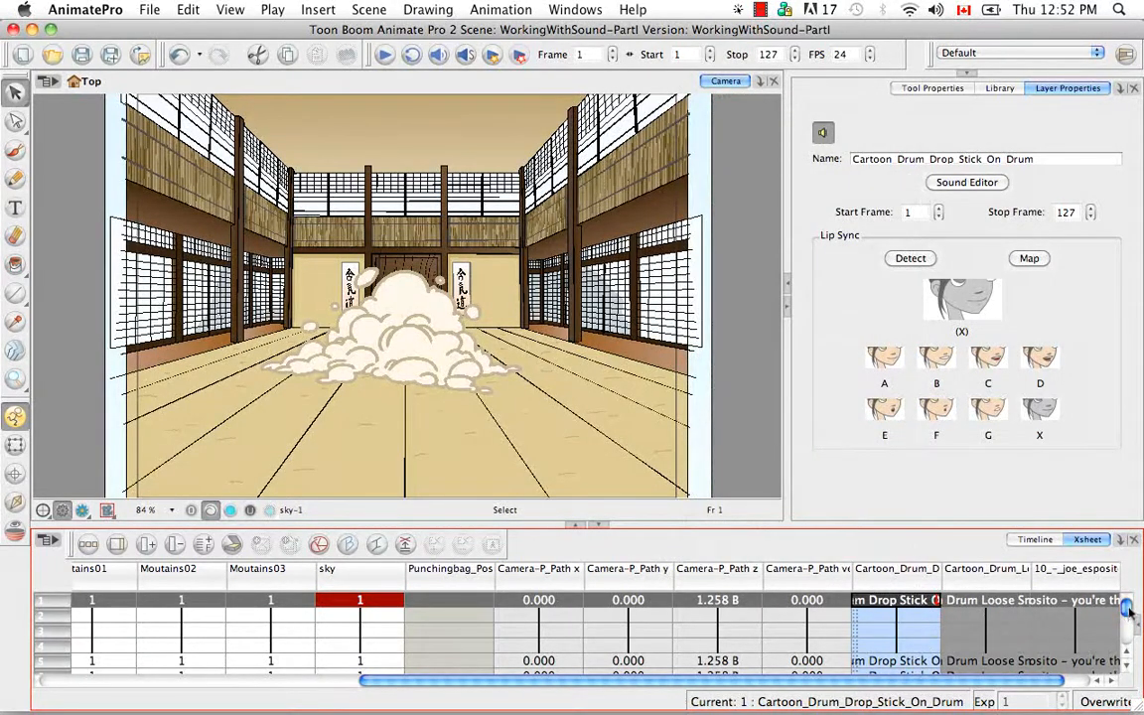
mouse_move(1128, 610)
mouse_down()
mouse_move(1126, 641)
mouse_move(1128, 610)
mouse_up()
Step: Return to the Timeline and play the scene without sound, and again from frame 1 with sound enabled
click(1049, 542)
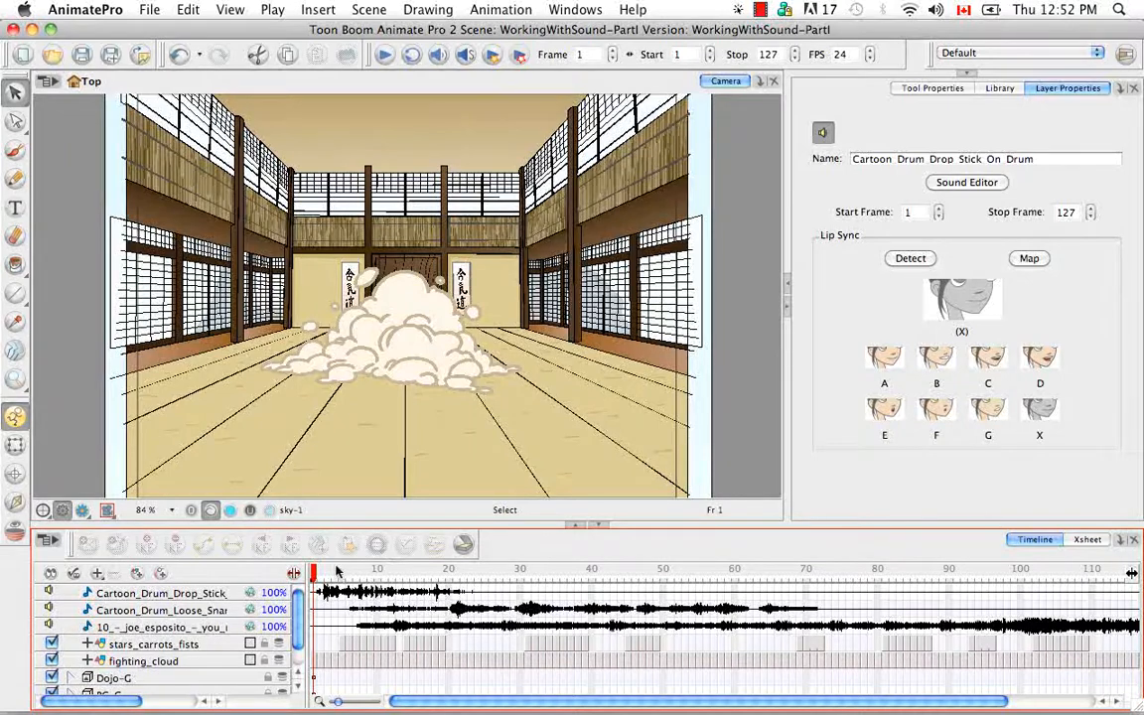
click(386, 56)
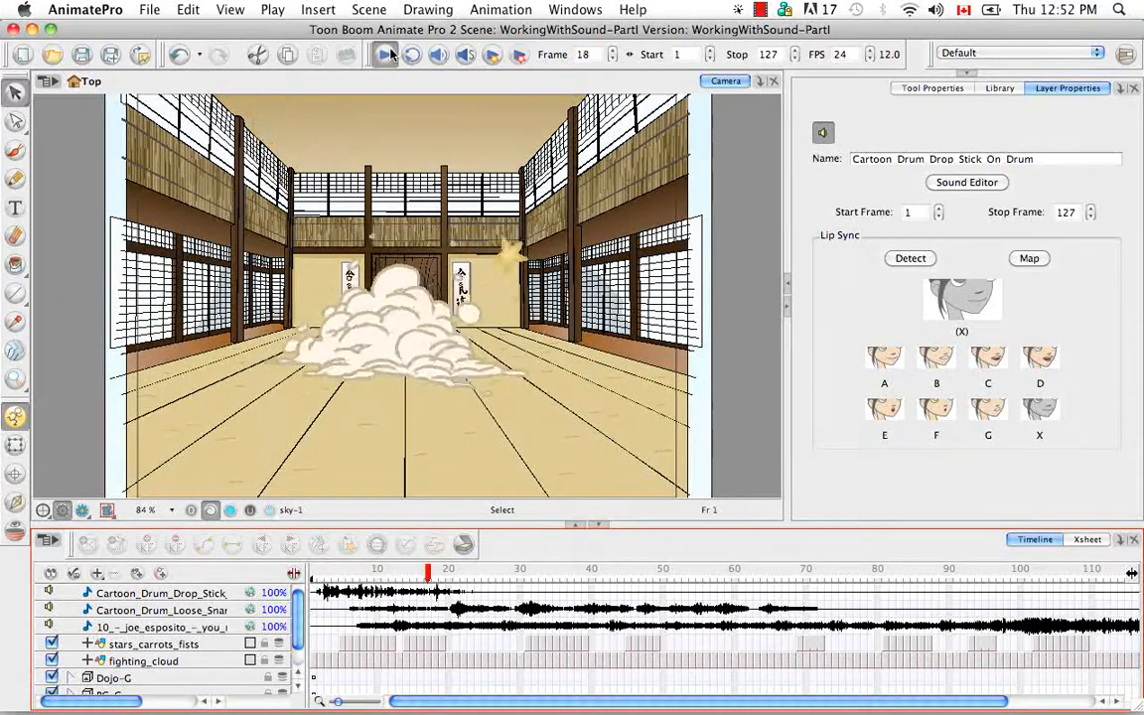
click(386, 56)
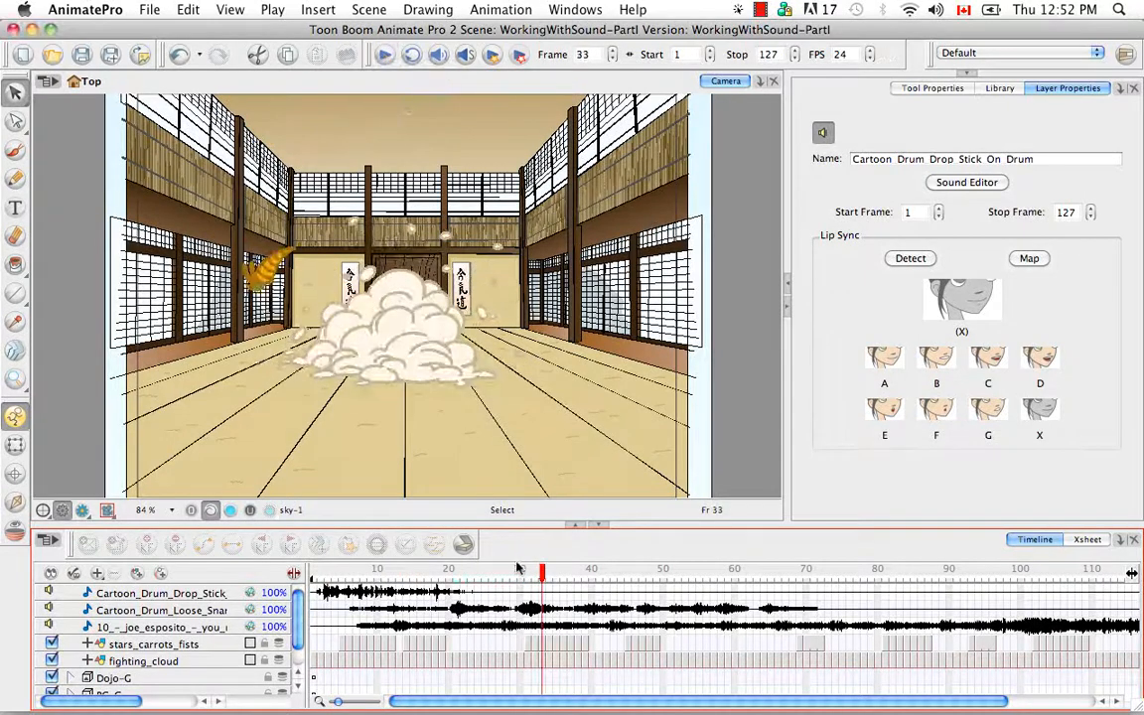
drag(544, 581, 308, 581)
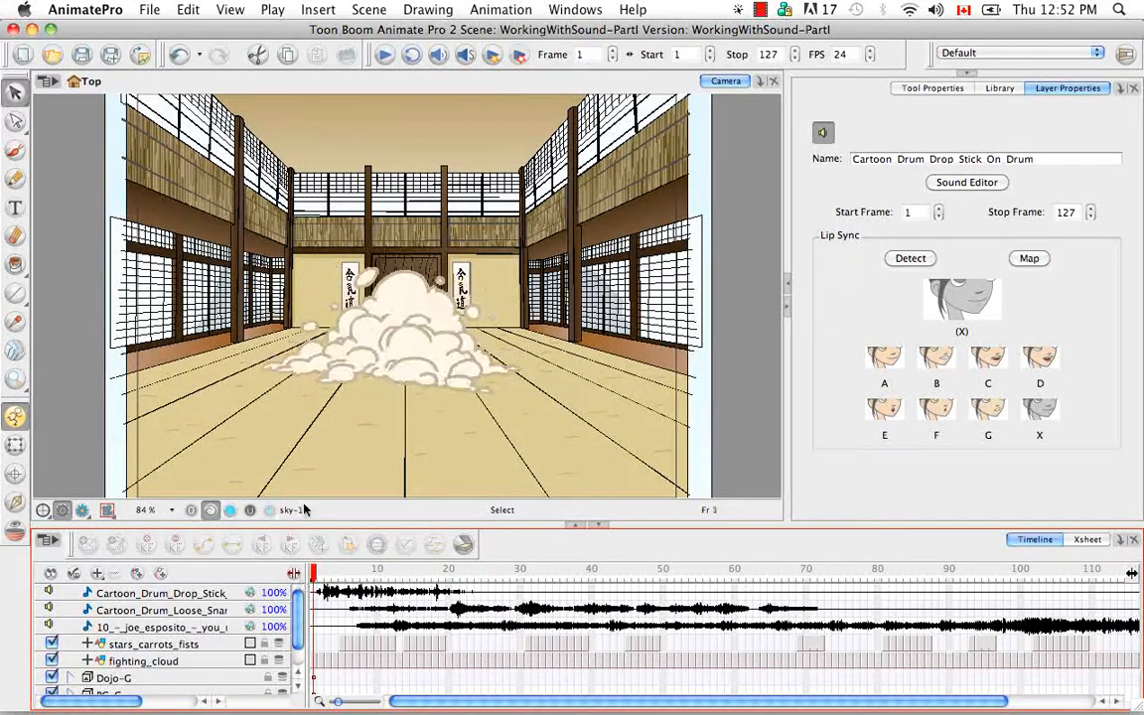
click(439, 55)
click(387, 62)
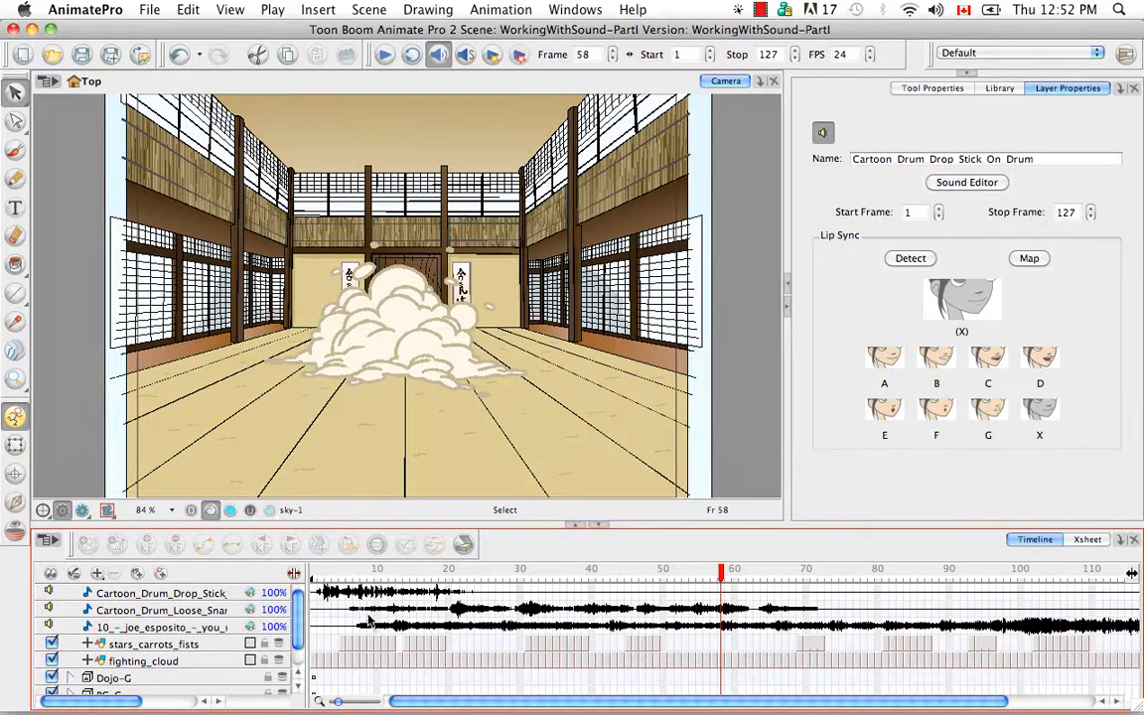
Step: Mute the Cartoon Drum Loose Snare and "10 - joe esposito" sound layers and play the scene from frame 1
click(48, 626)
click(48, 610)
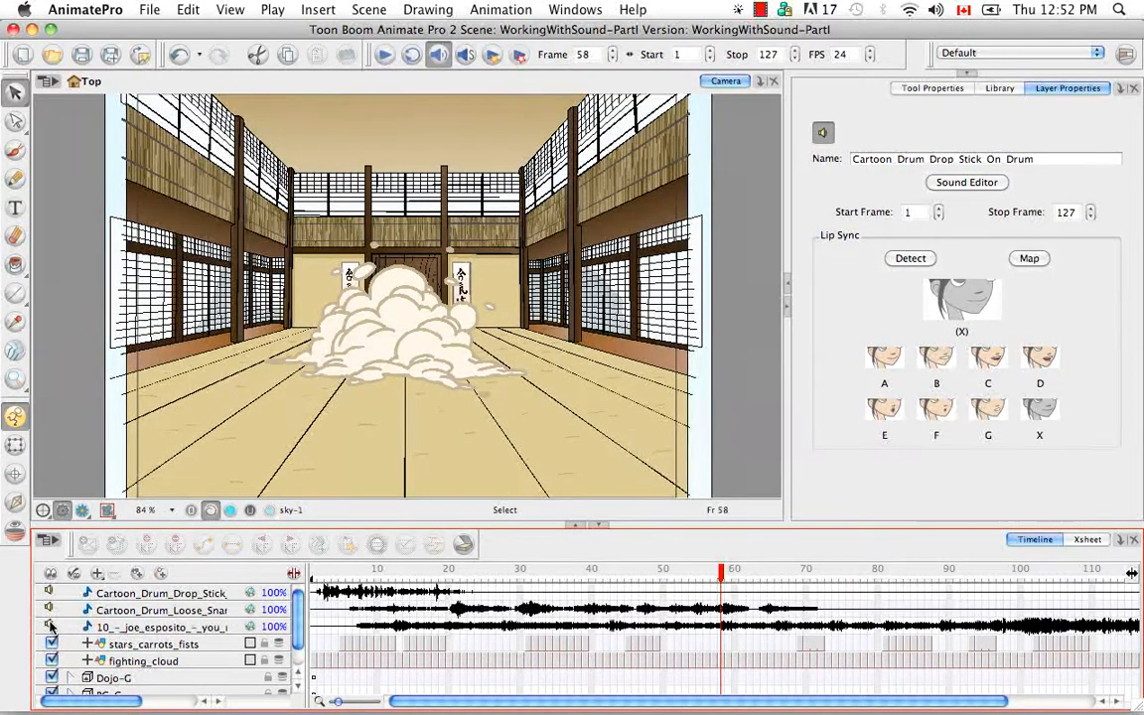
click(314, 573)
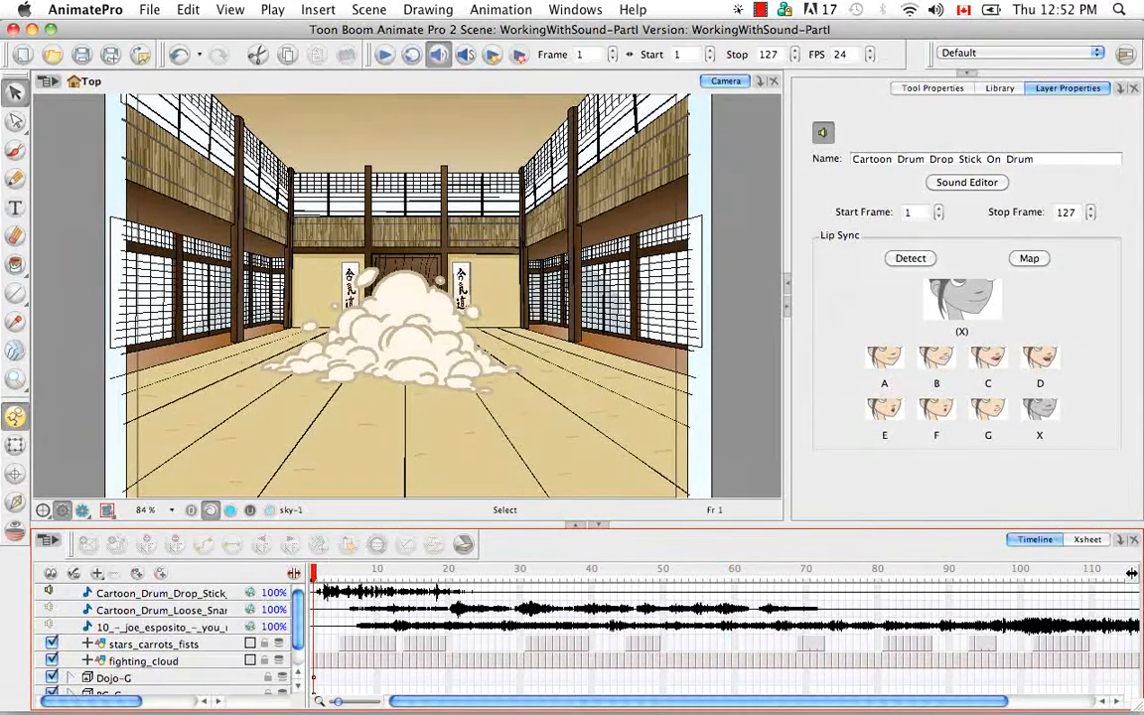
click(387, 60)
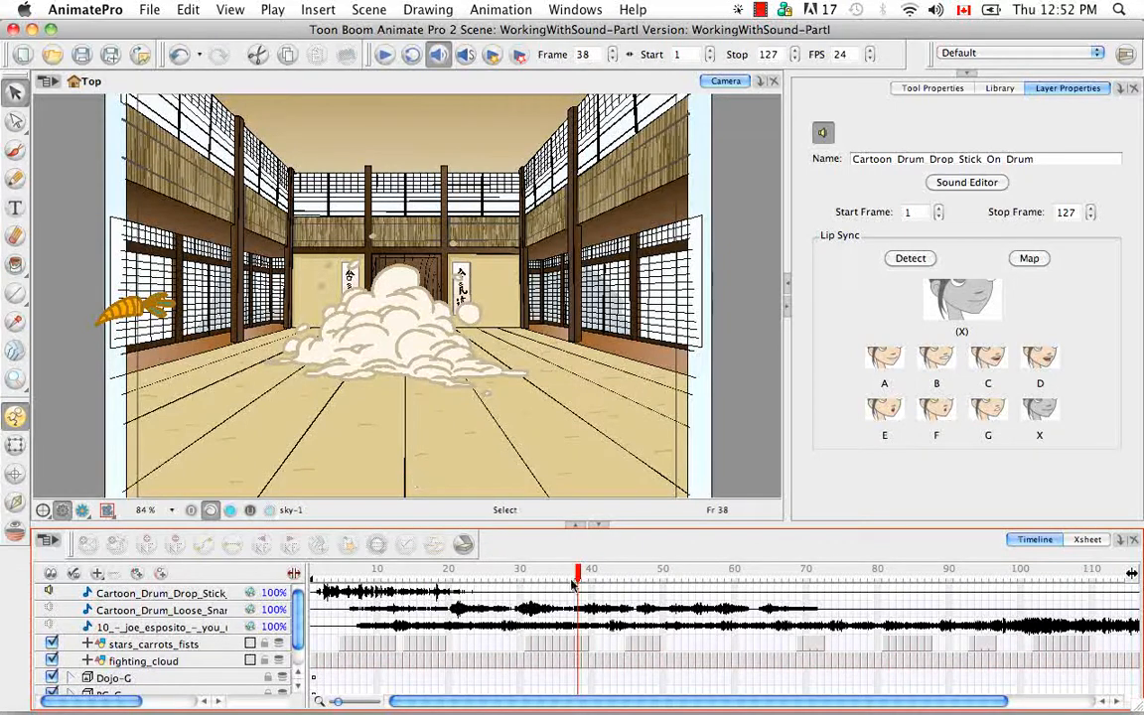
drag(580, 581, 297, 581)
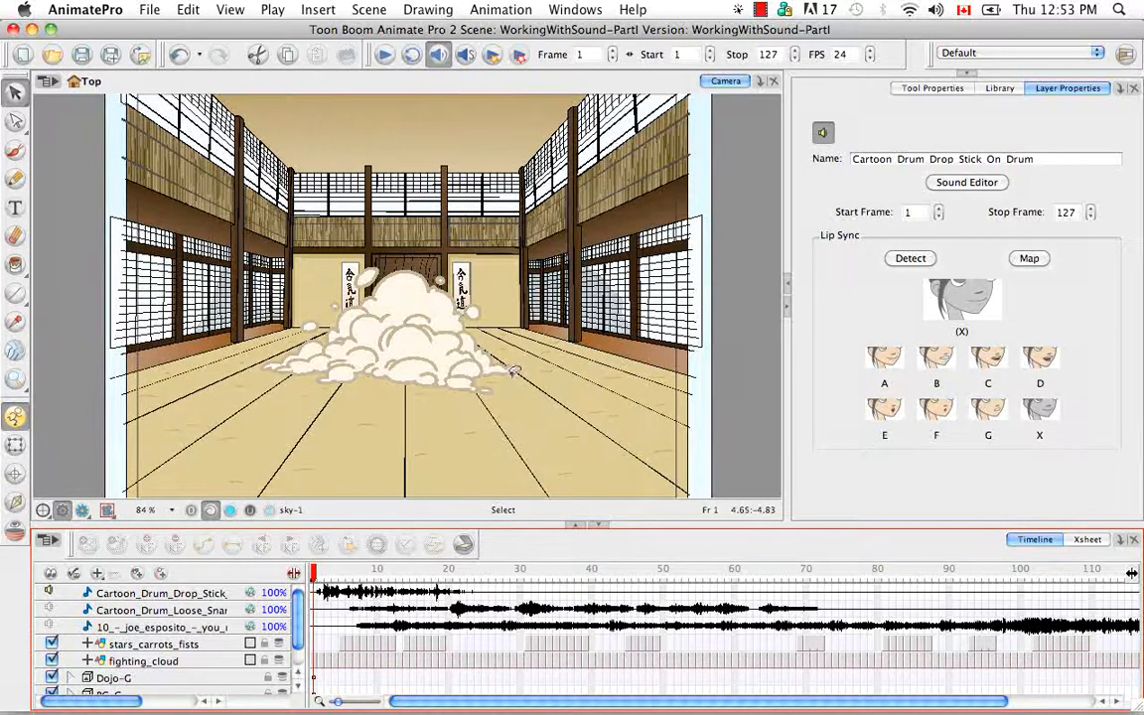
Step: Play and stop the scene two more times, returning the playhead to frame 1 after each playback
key(Return)
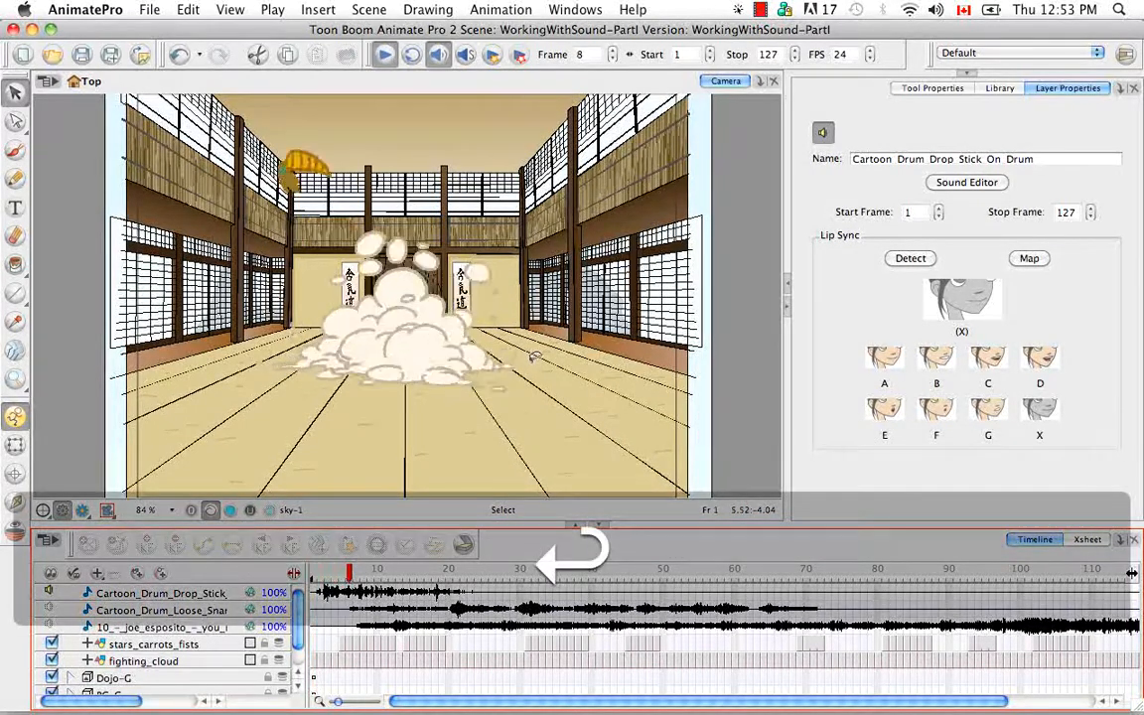
key(Return)
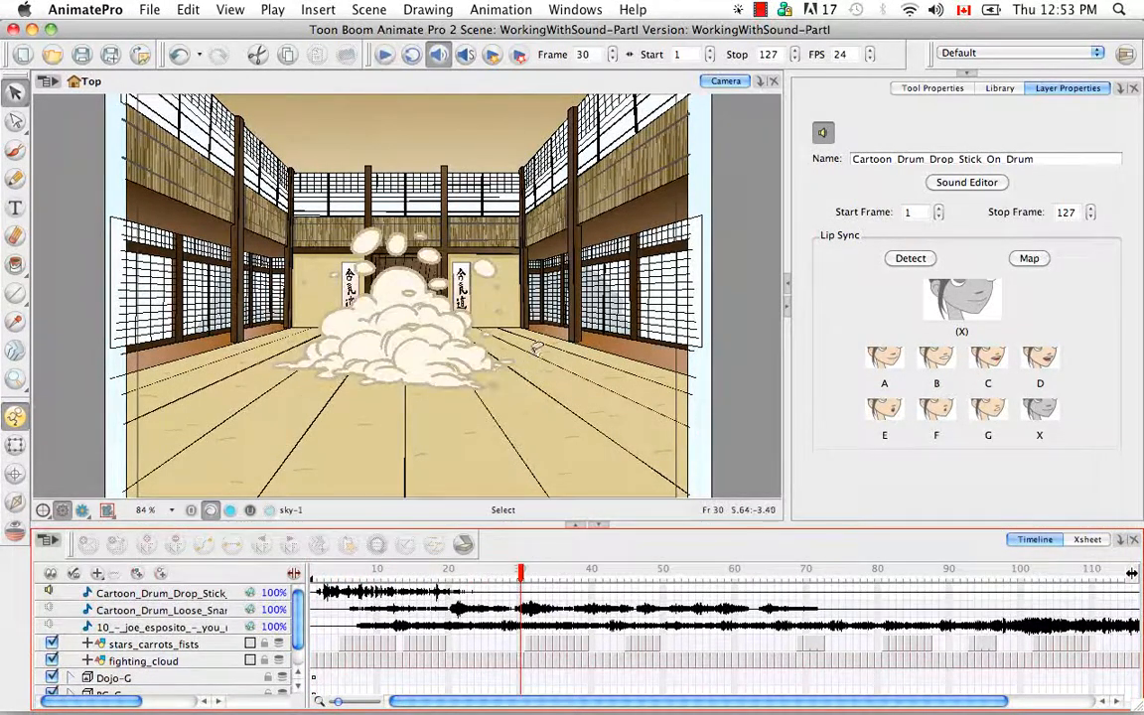
drag(518, 581, 314, 578)
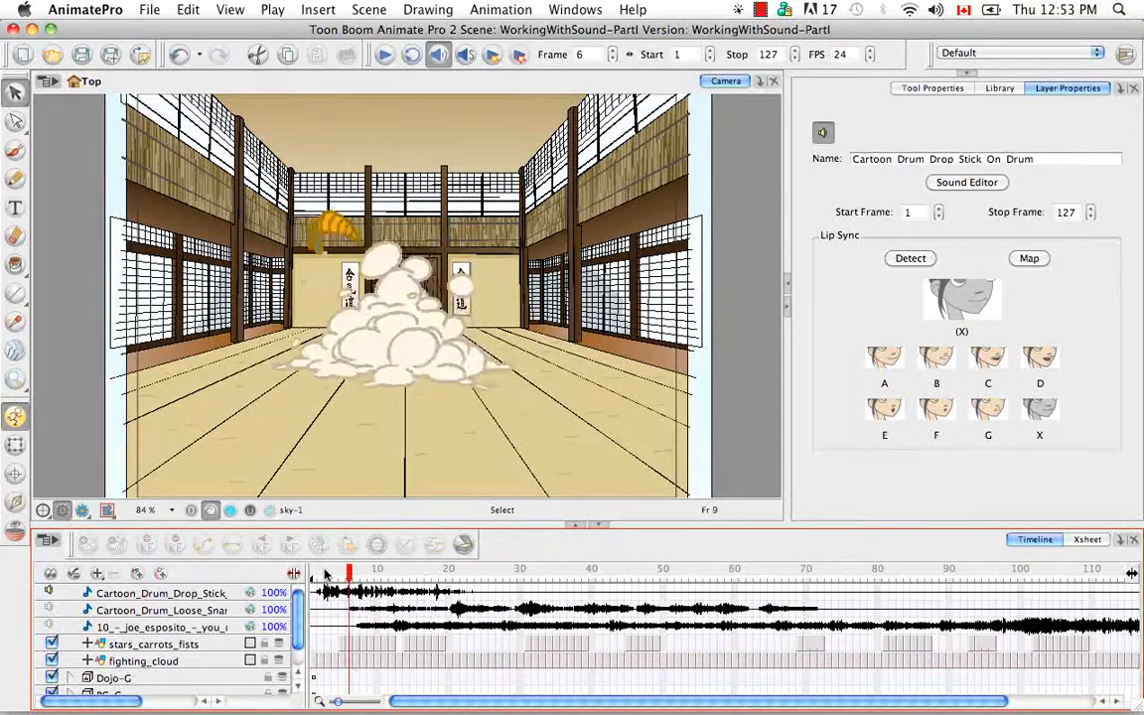
click(274, 10)
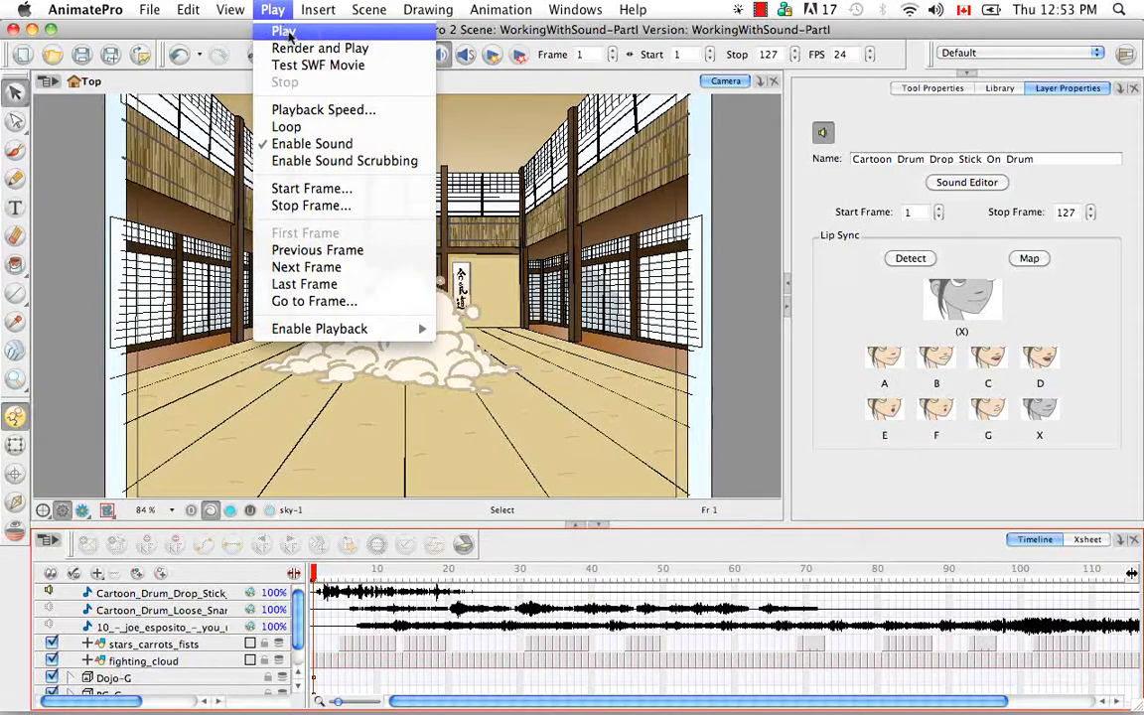
click(286, 33)
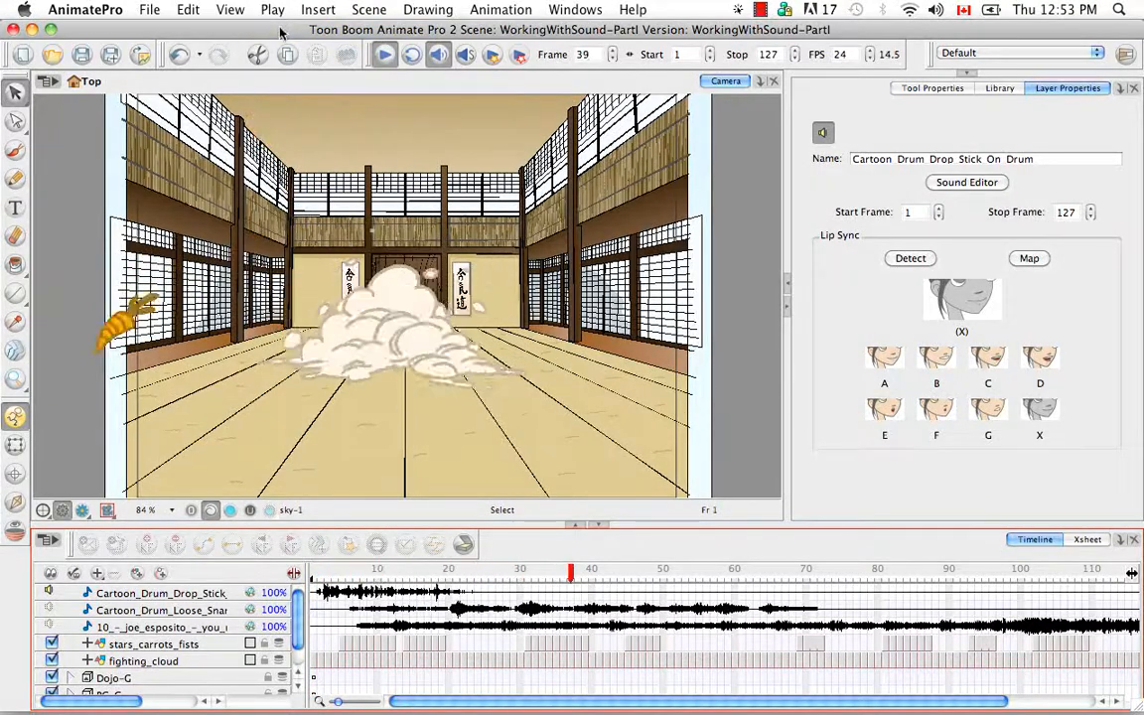
key(Return)
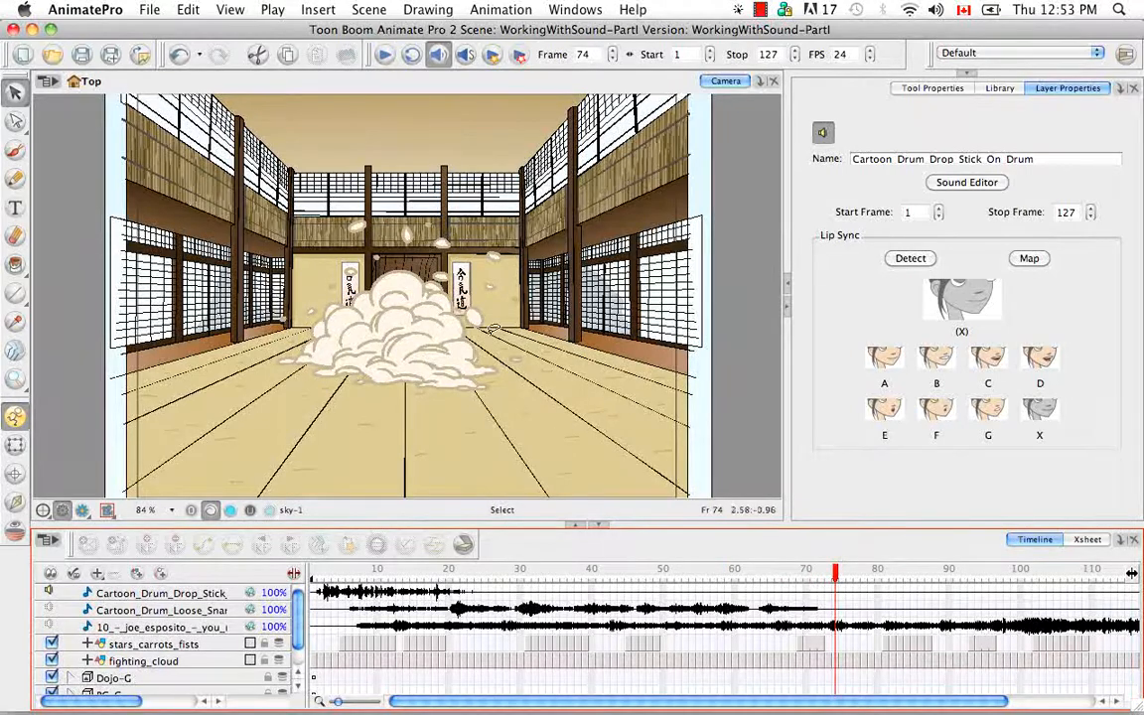
drag(794, 569, 314, 568)
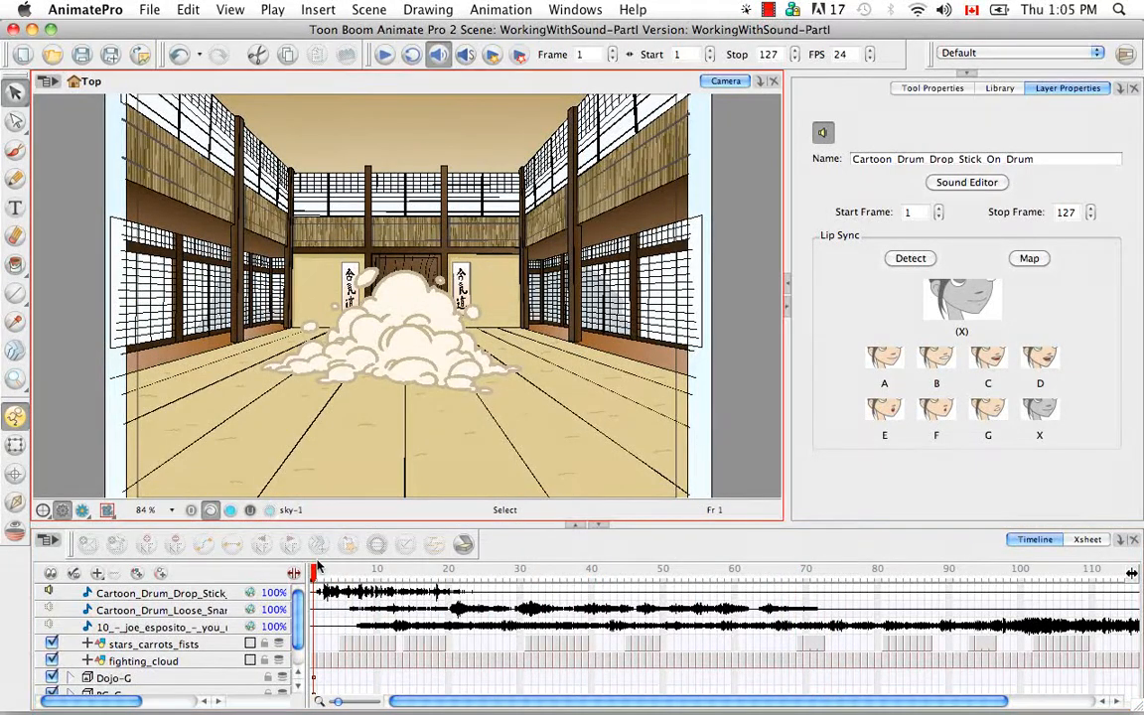
Step: Turn on looping with the playback stop marker at frame 30, and play the shortened range
click(410, 55)
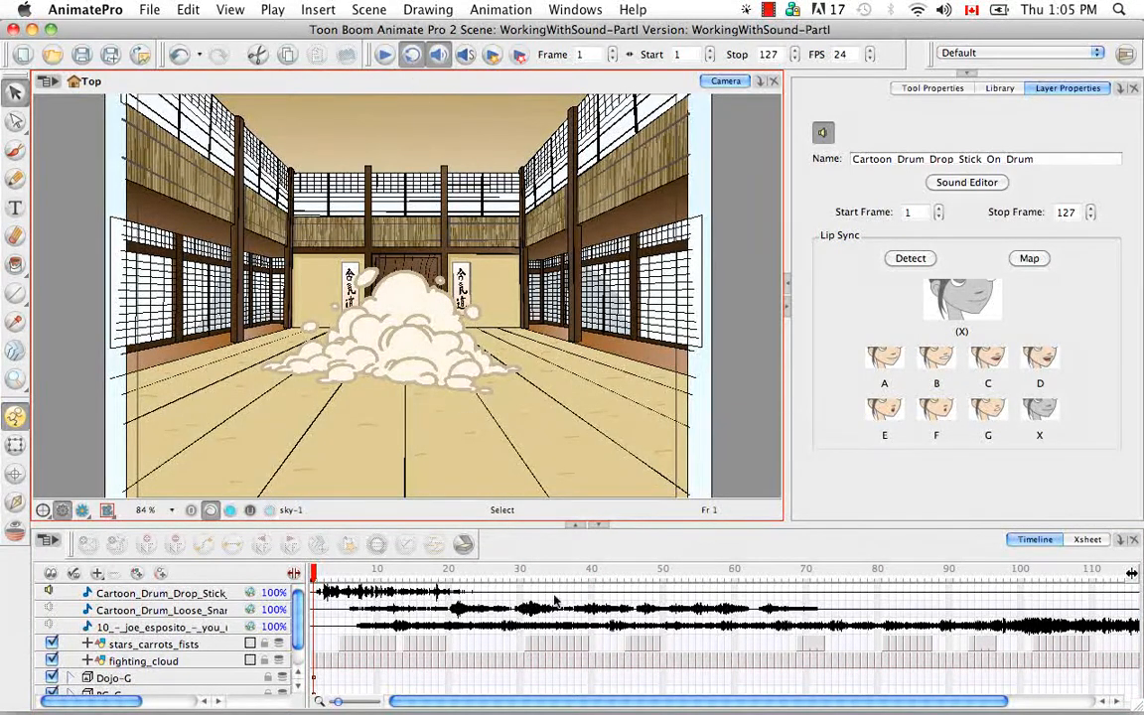
drag(641, 701, 847, 701)
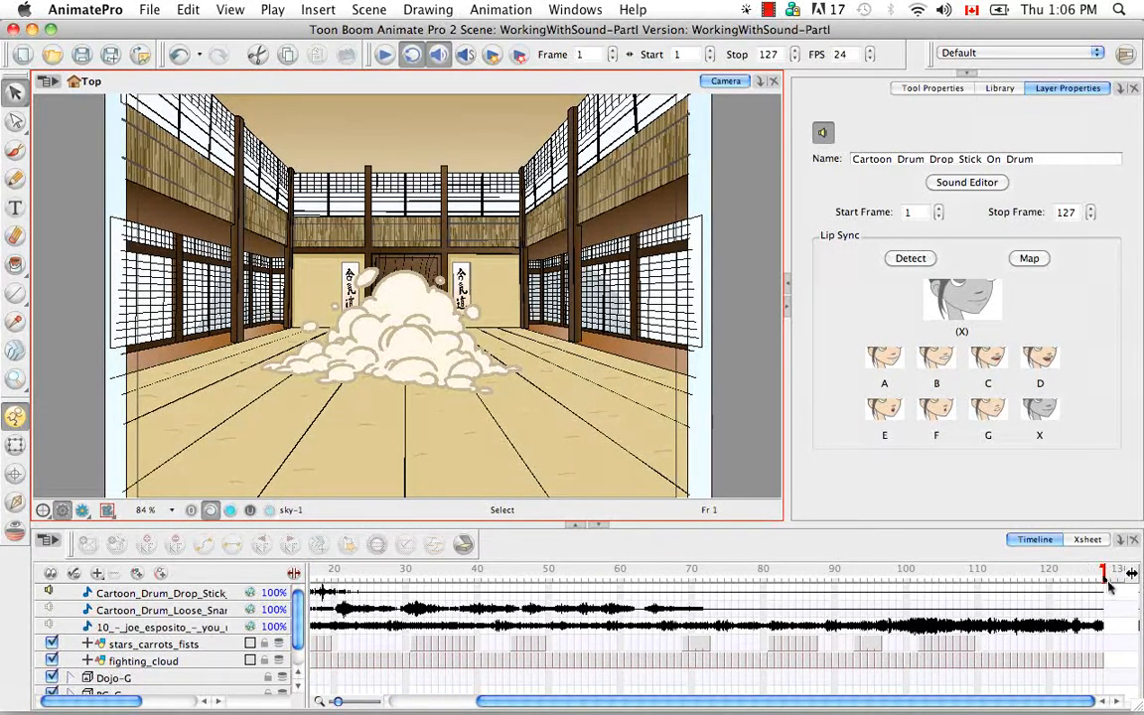
drag(1104, 579, 409, 584)
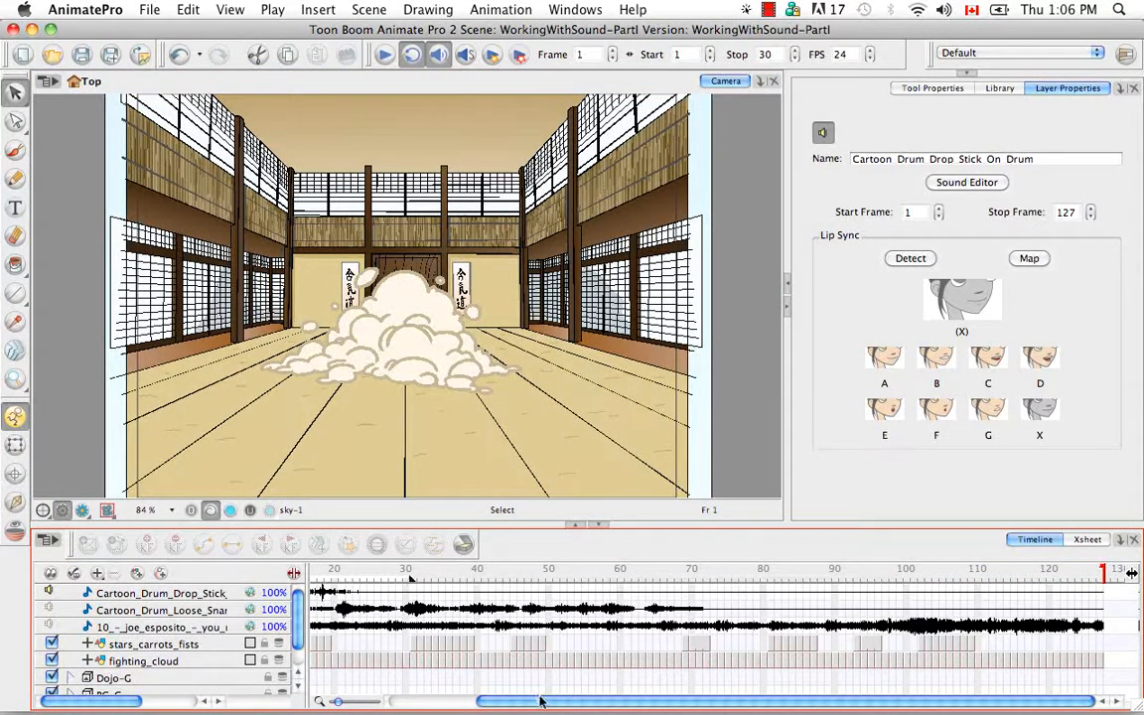
drag(541, 702, 451, 701)
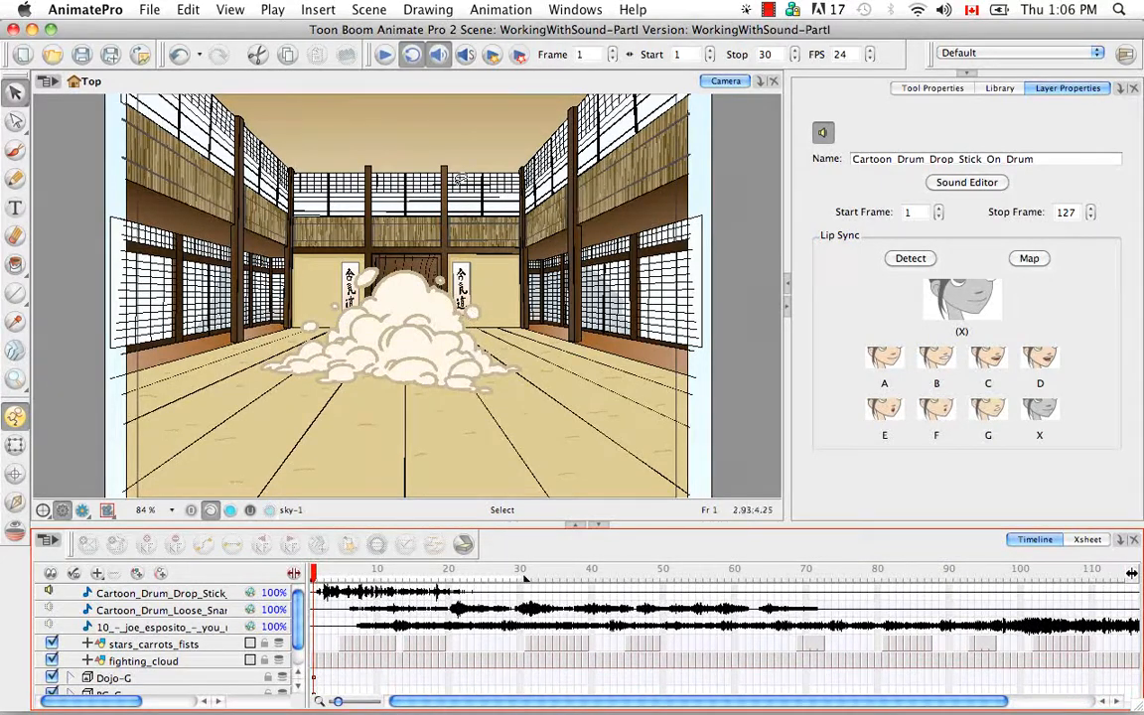
click(383, 56)
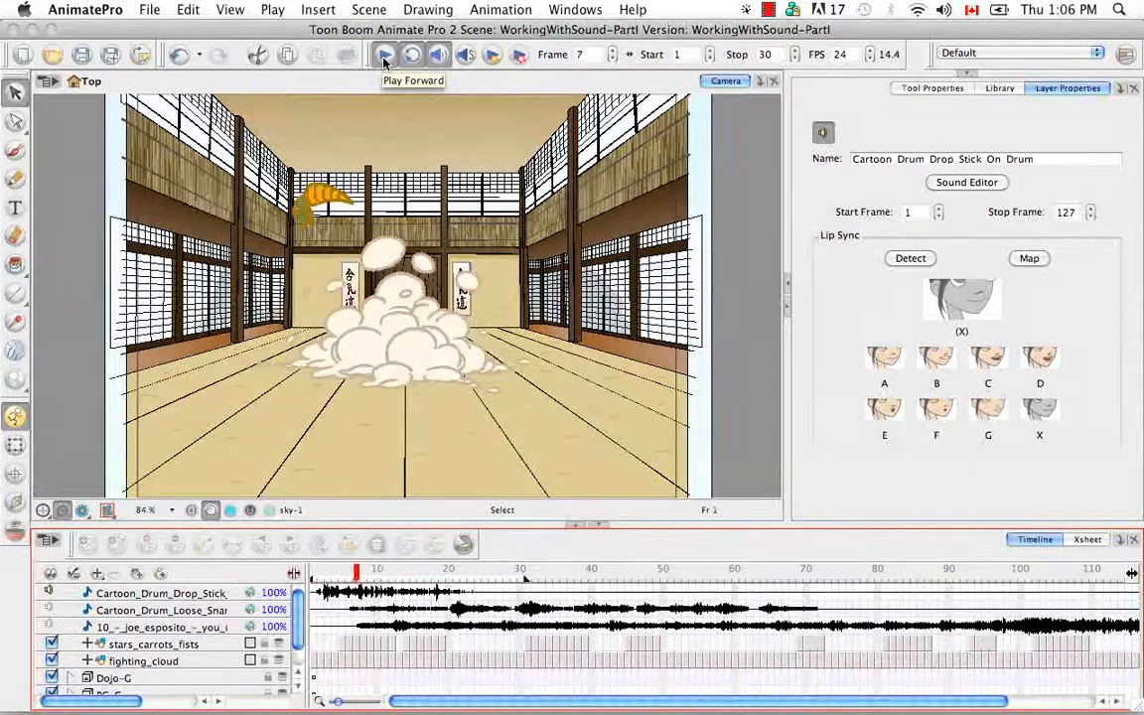
click(383, 57)
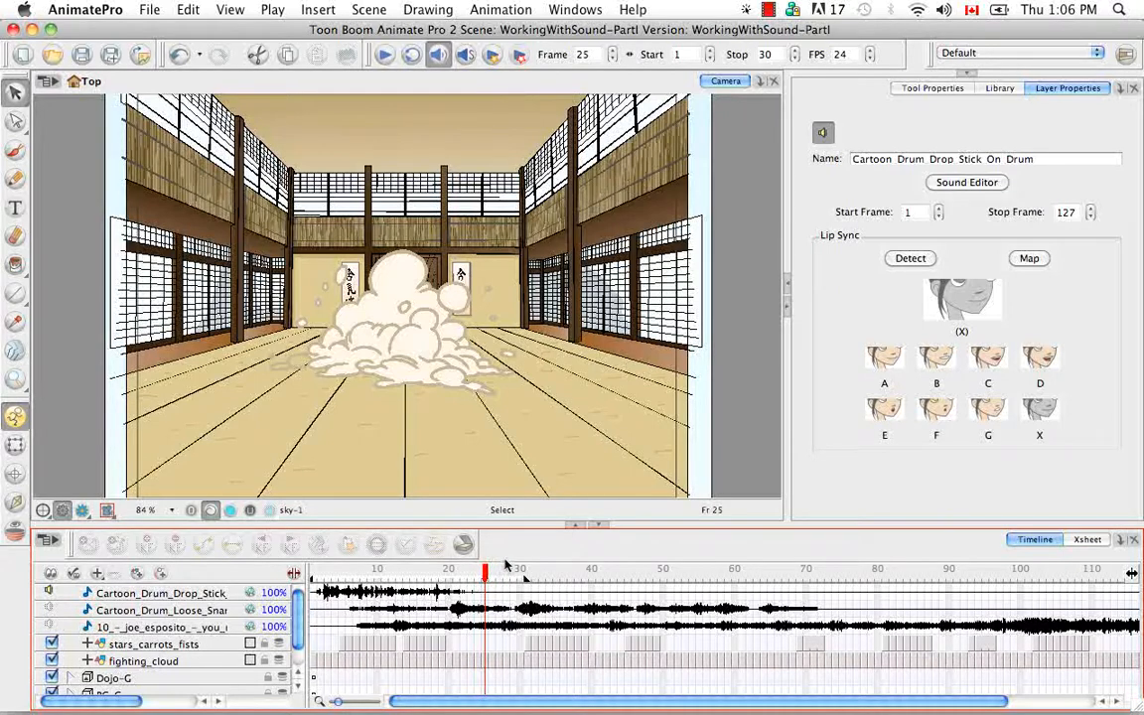
Step: Scrub the playhead through the drum sound in the Timeline to frame 22 with sound enabled and sound scrubbing off
click(466, 61)
click(434, 572)
drag(402, 574, 437, 586)
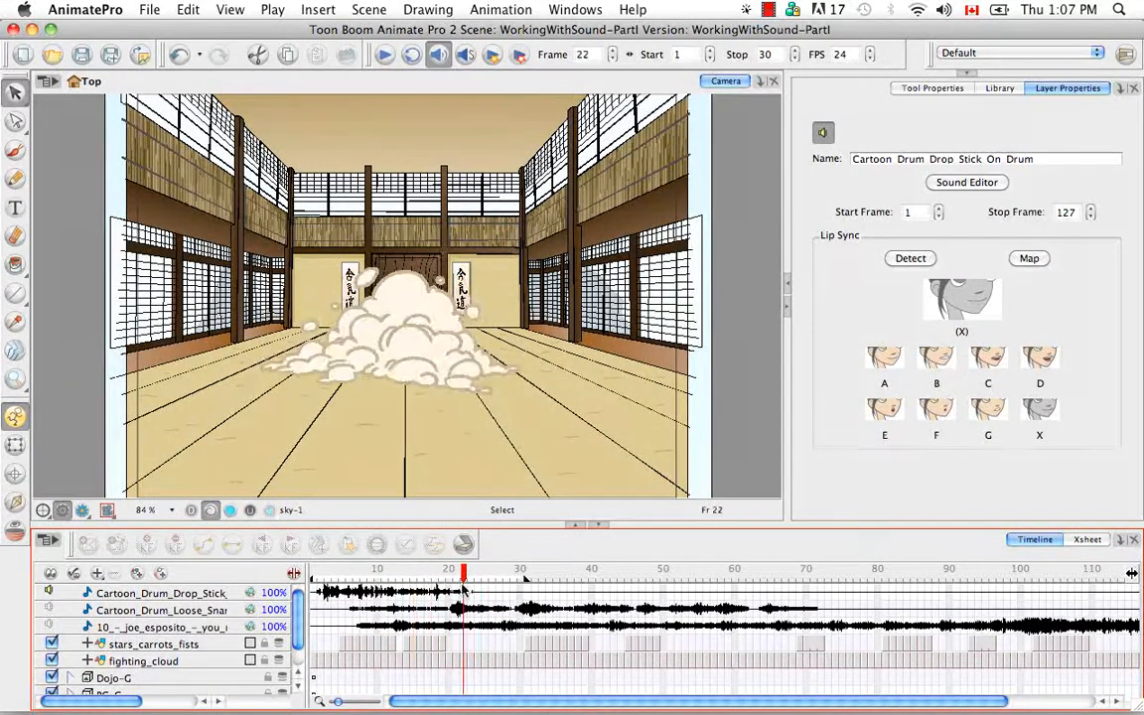
Step: Enable sound scrubbing and scrub the playhead to frame 12 with sound off, and to frame 16 with sound on
click(437, 55)
click(421, 574)
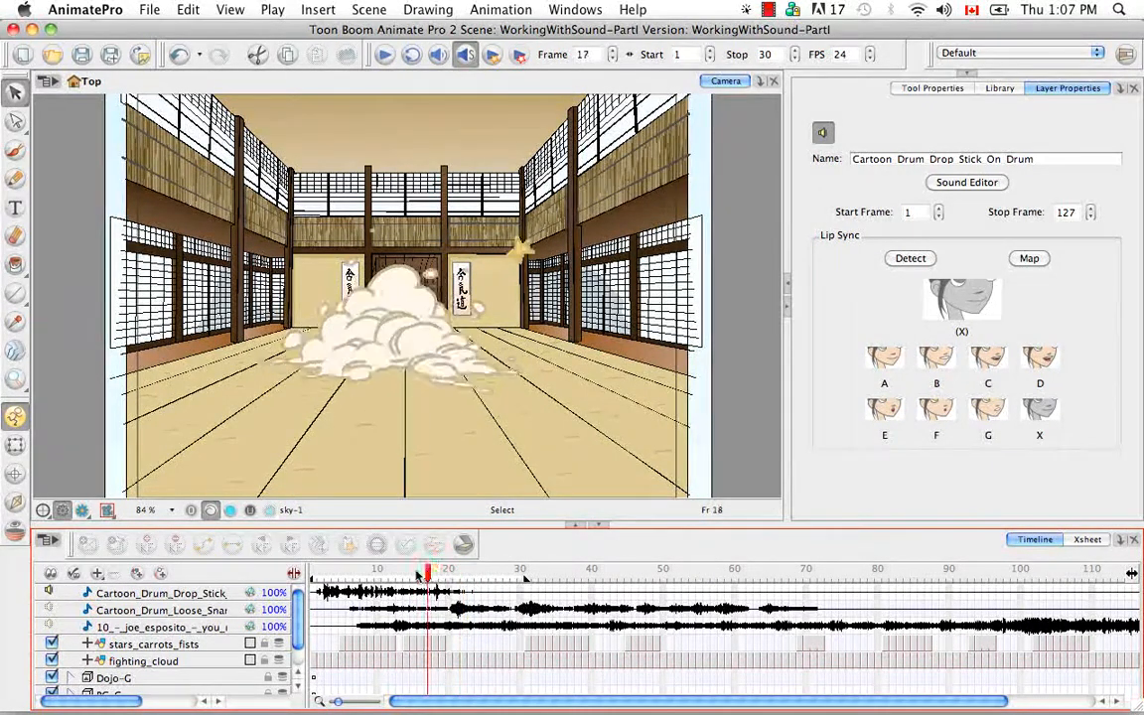
drag(421, 574, 391, 574)
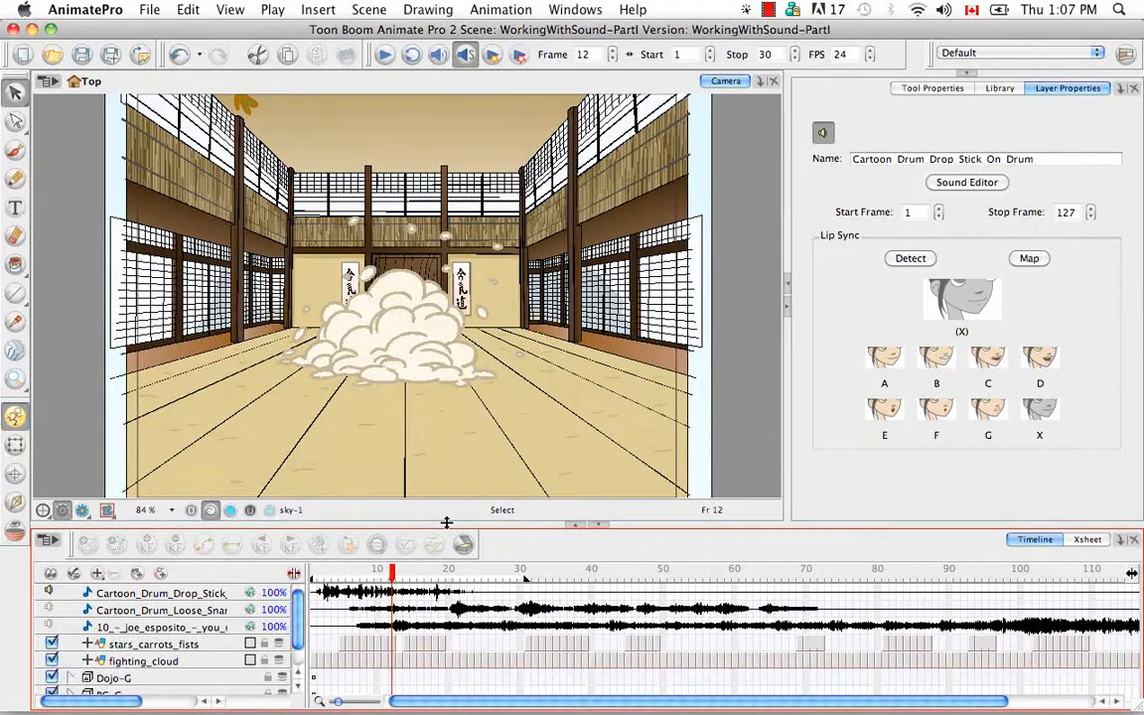
click(441, 57)
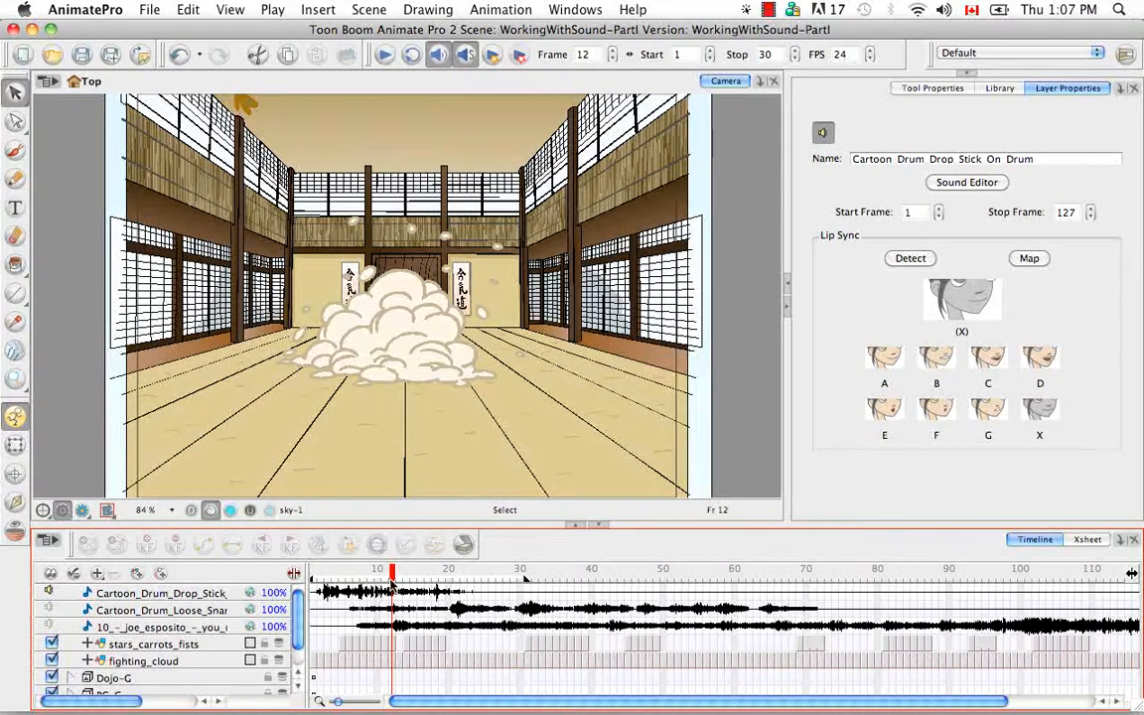
drag(393, 575, 425, 584)
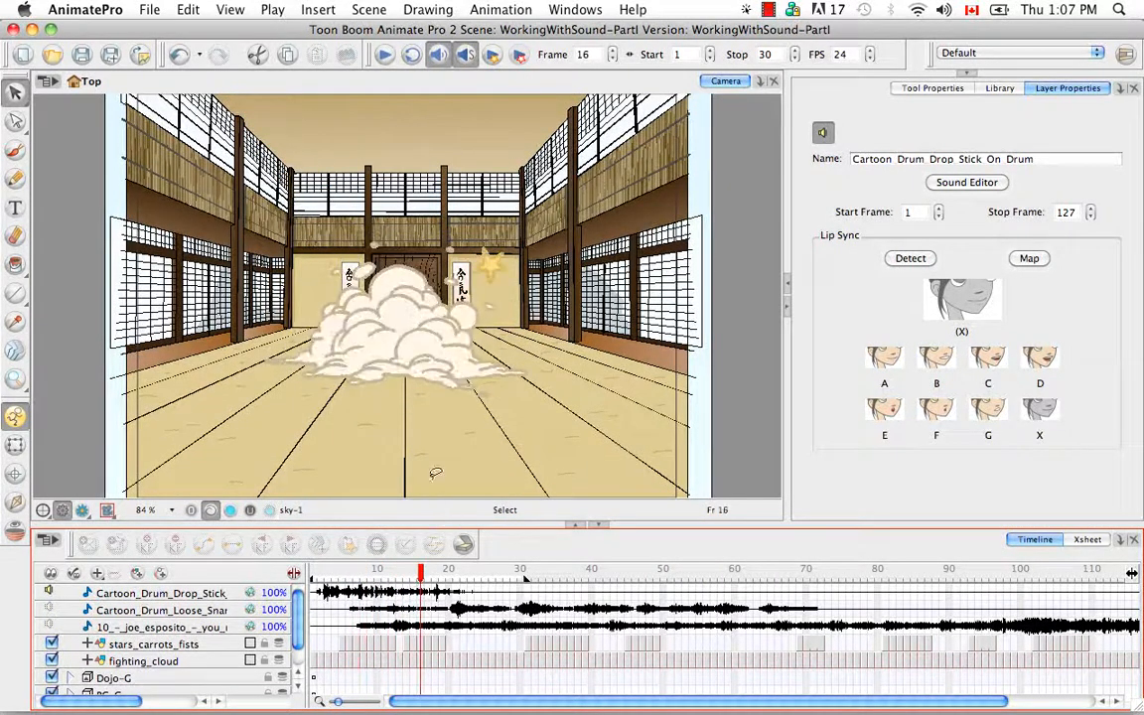
Step: Play the shortened range through to frame 30, and scrub the playhead back to frame 14 with sound scrubbing enabled
click(383, 55)
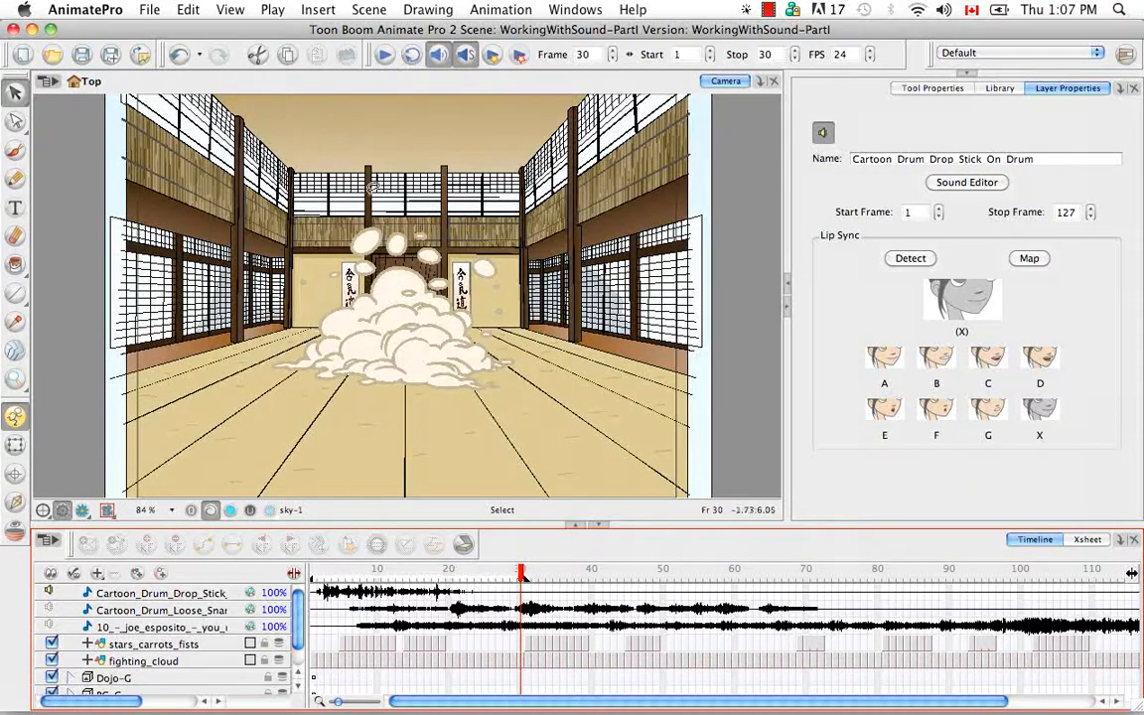
drag(524, 581, 408, 578)
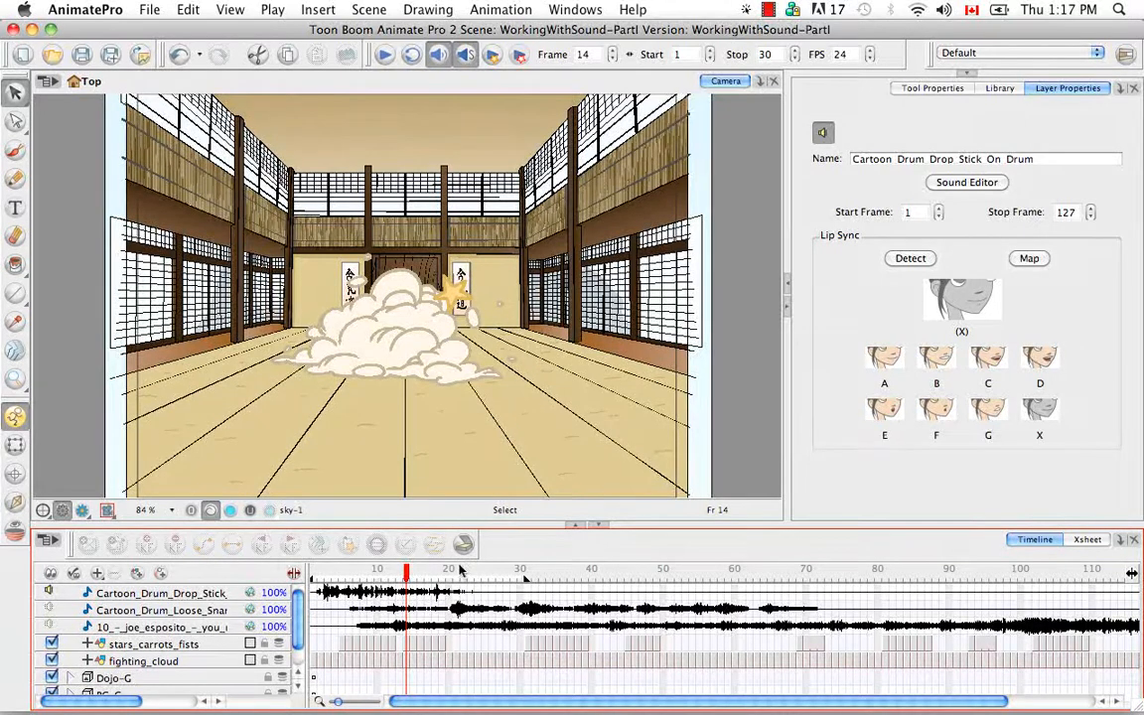
Step: Examine the Enable Sound Scrubbing option among the Timeline ruler's options and the scene's playback commands, leaving the settings as they are
click(465, 56)
right_click(464, 569)
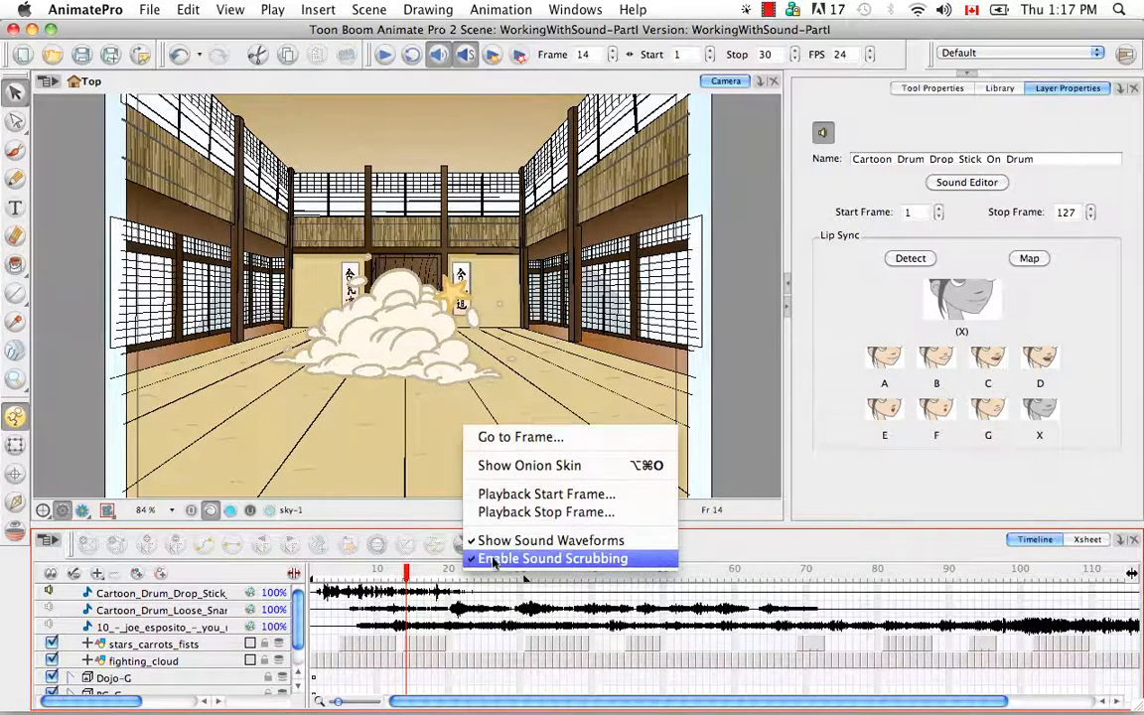
click(494, 562)
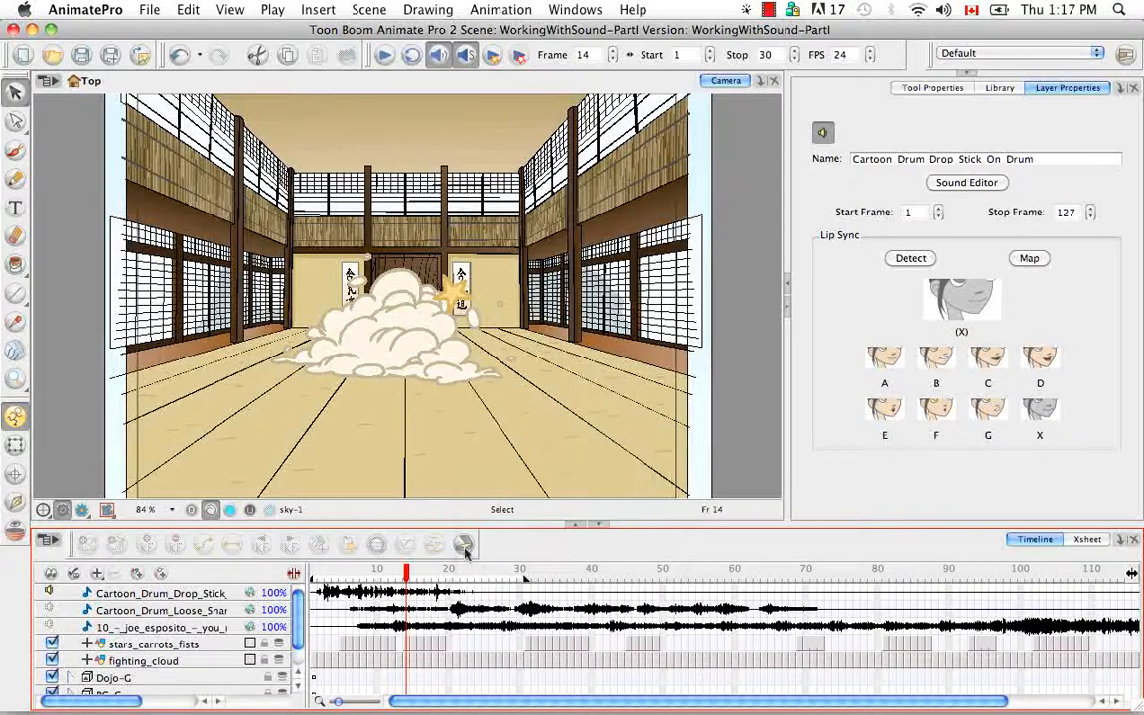
click(273, 10)
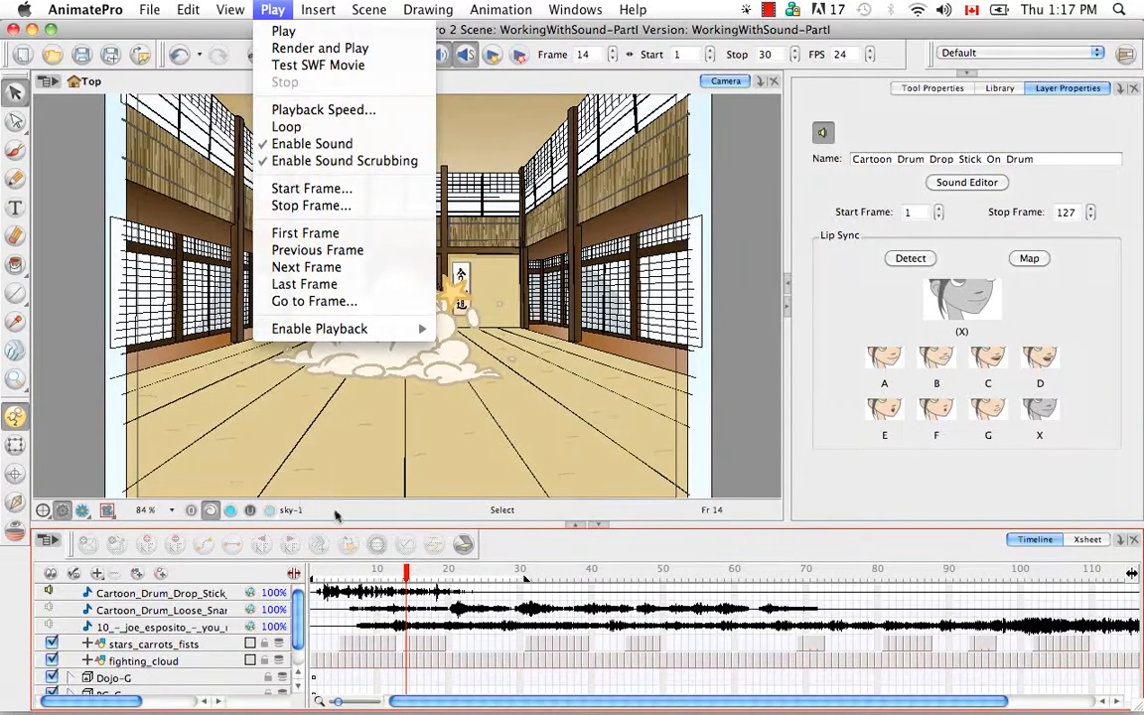
click(306, 464)
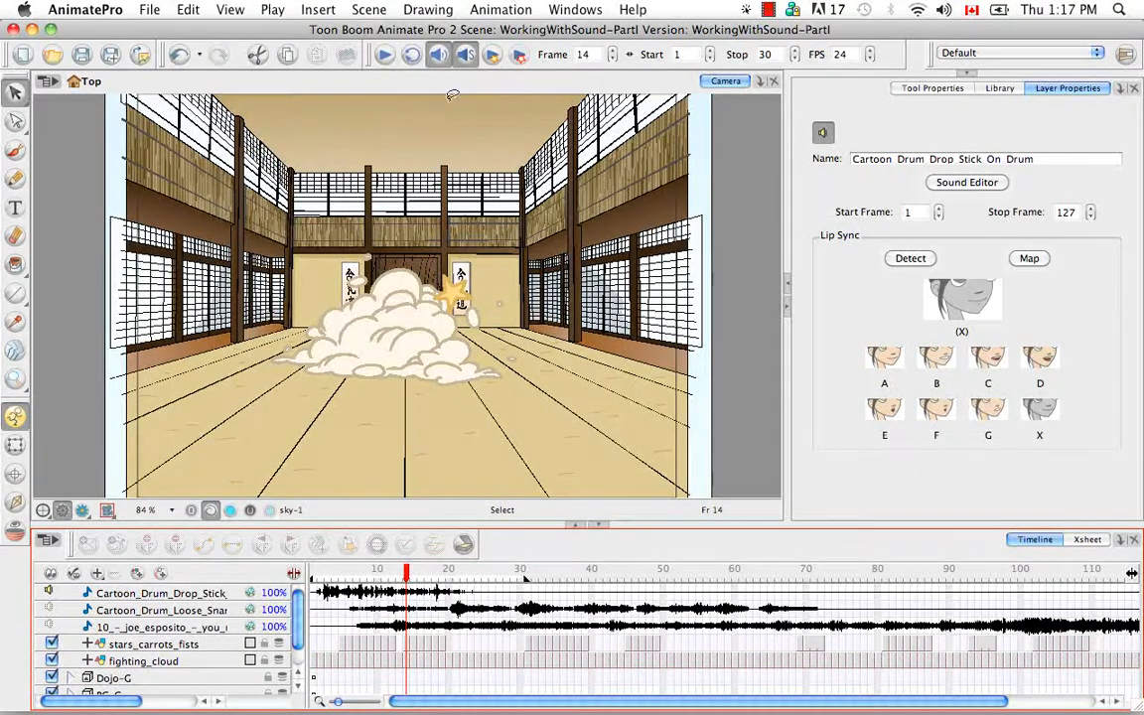